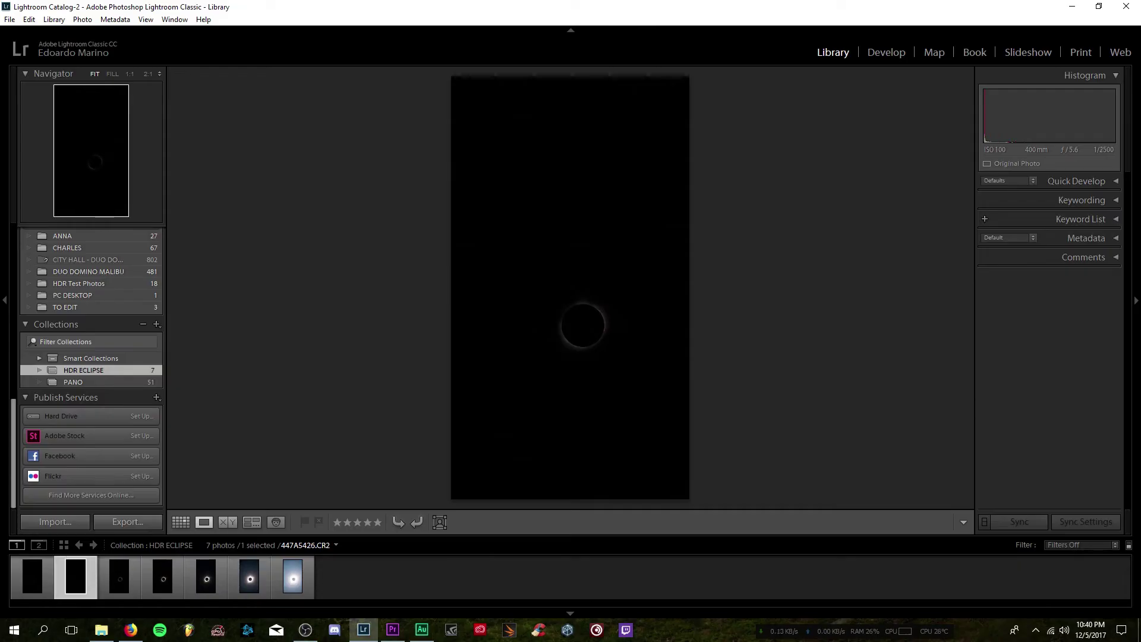
# - Step to the next exposure in the HDR ECLIPSE collection
pyautogui.press('Right')
pyautogui.press('Right')
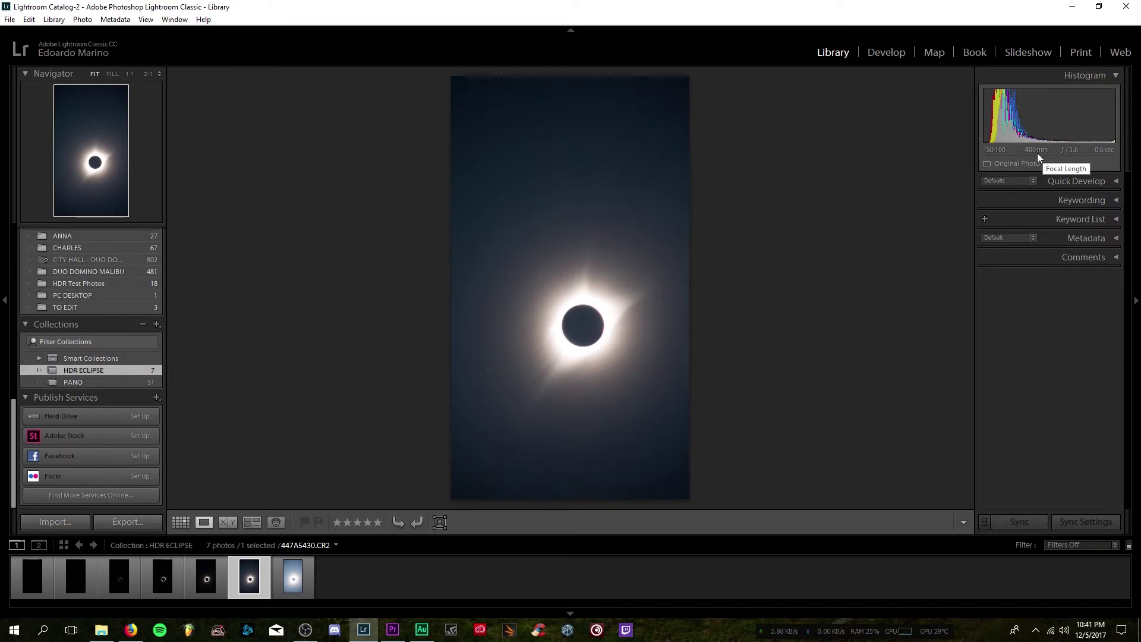
# - Pan the eclipse at full size to inspect it, then pick the first exposure in the collection
pyautogui.moveTo(565, 348); pyautogui.dragTo(578, 210)
pyautogui.click(32, 575)
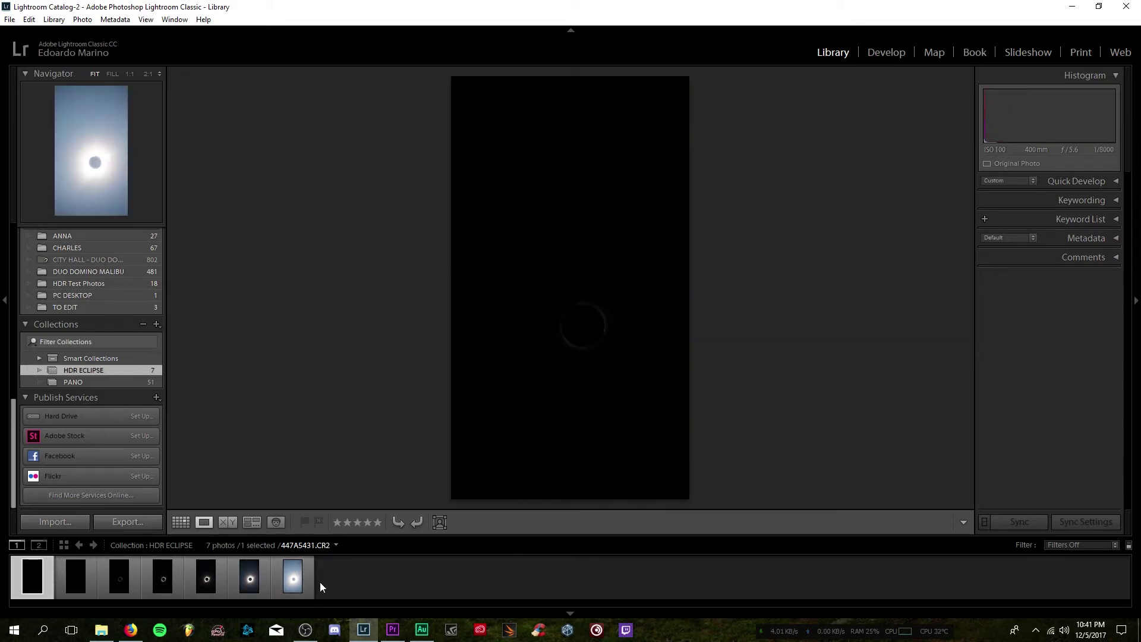
# - Select all seven exposures for an HDR merge and dismiss the 'Not enough matching photos' failure
pyautogui.click(305, 590)
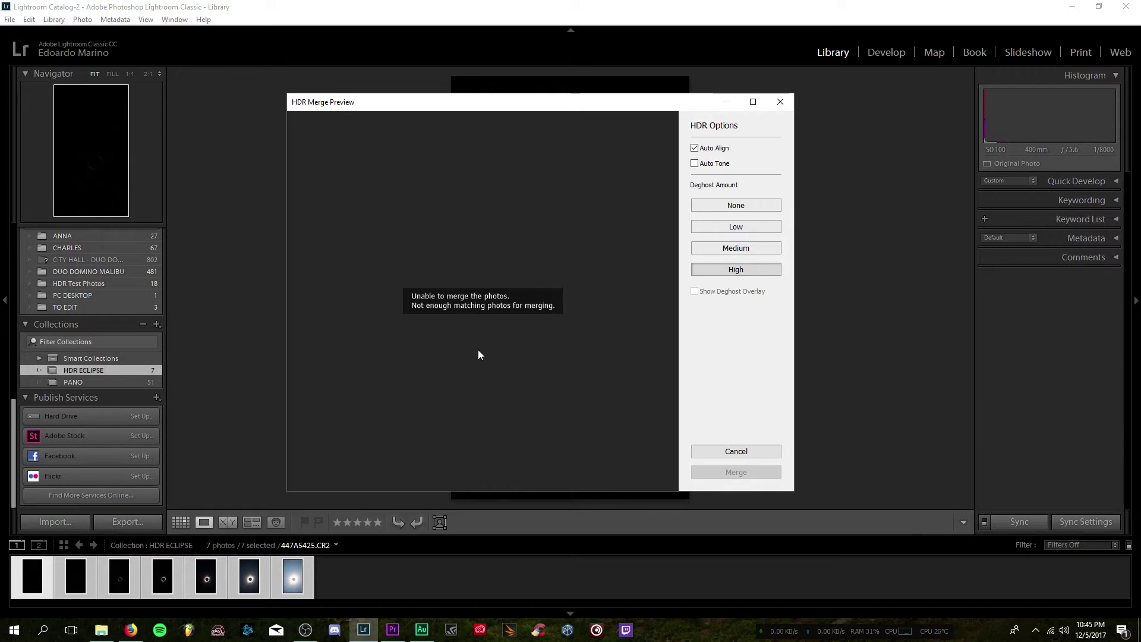
pyautogui.click(728, 452)
# - Send the seven selected exposures to Photoshop with Edit In > Merge to HDR Pro
pyautogui.rightClick(287, 499)
pyautogui.moveTo(360, 319)
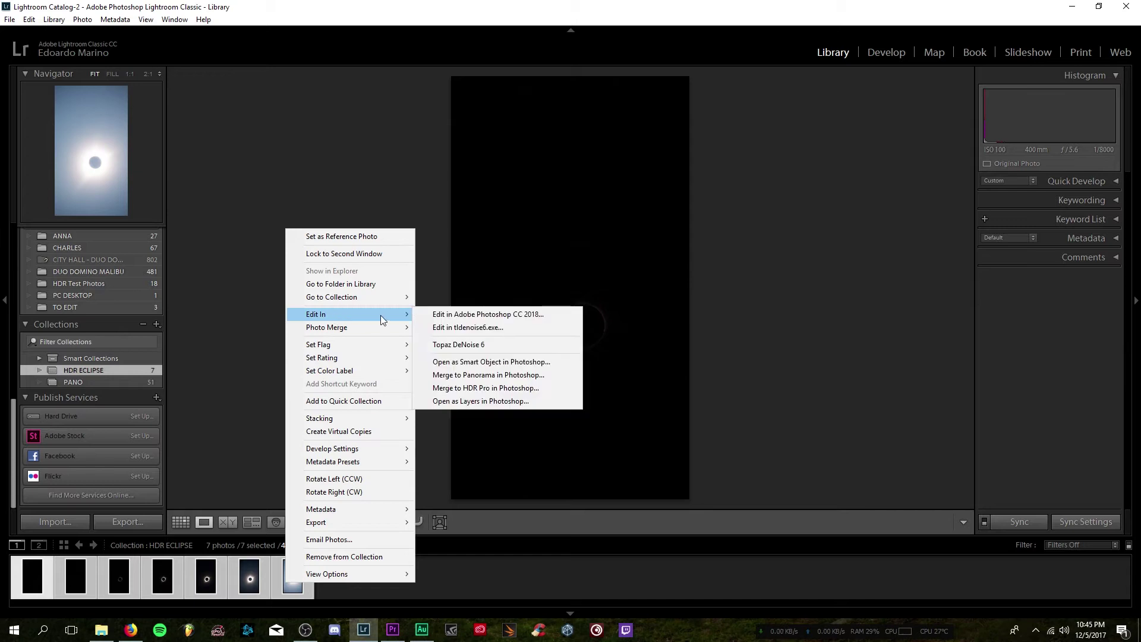
pyautogui.click(500, 388)
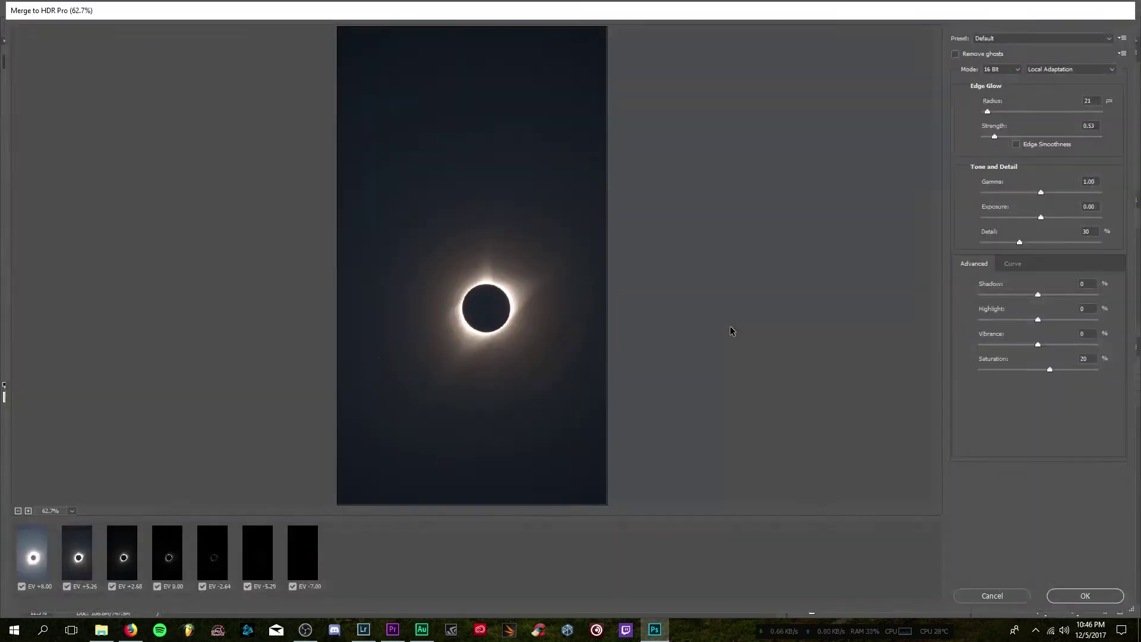
# - Try another tone-mapping preset in Merge to HDR Pro, then return to Default
pyautogui.click(1019, 38)
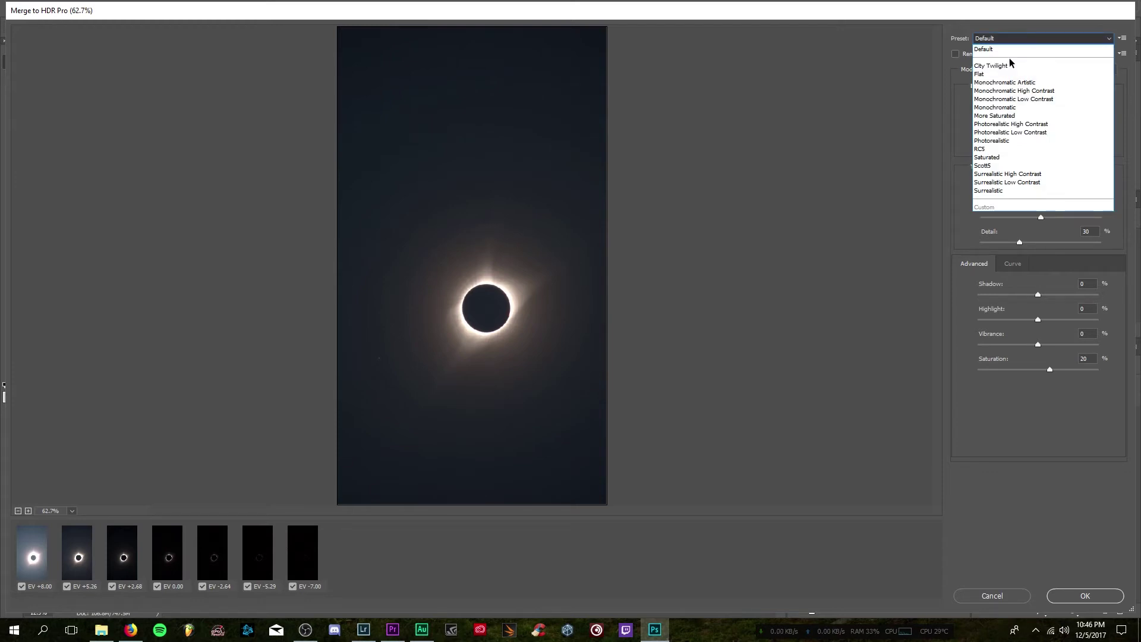
pyautogui.click(1004, 89)
pyautogui.scroll(-4, 1010, 42)
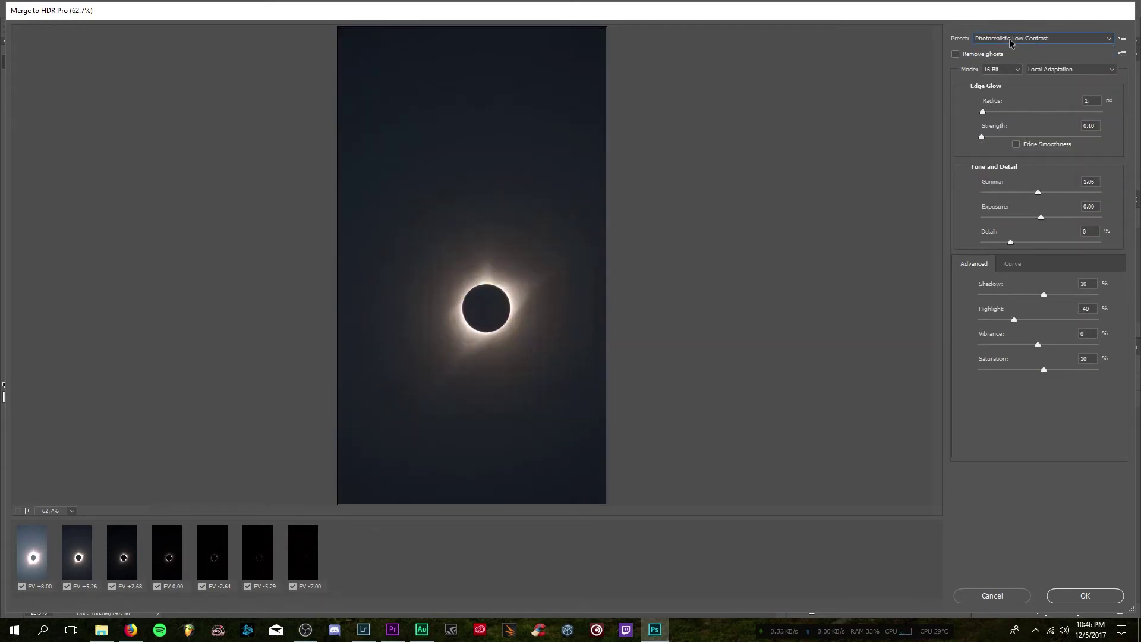
pyautogui.scroll(-2, 1010, 41)
pyautogui.click(1010, 38)
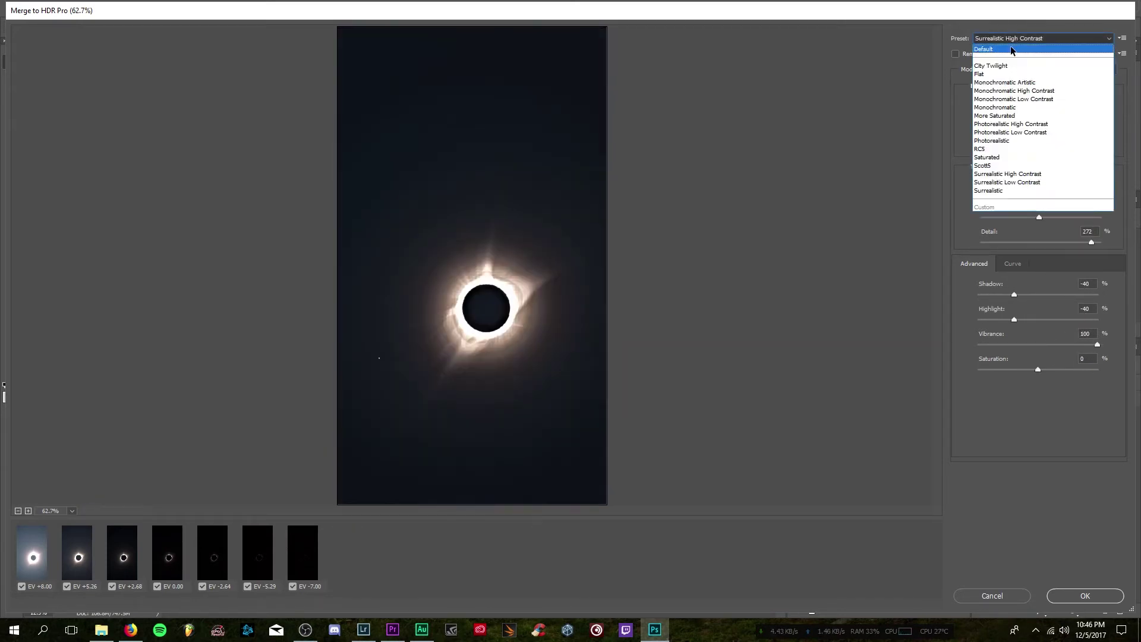
pyautogui.click(1011, 44)
# - Turn on Remove ghosts and set the merge to 16 Bit with Equalize Histogram
pyautogui.click(977, 54)
pyautogui.click(1001, 69)
pyautogui.click(998, 97)
pyautogui.click(1002, 69)
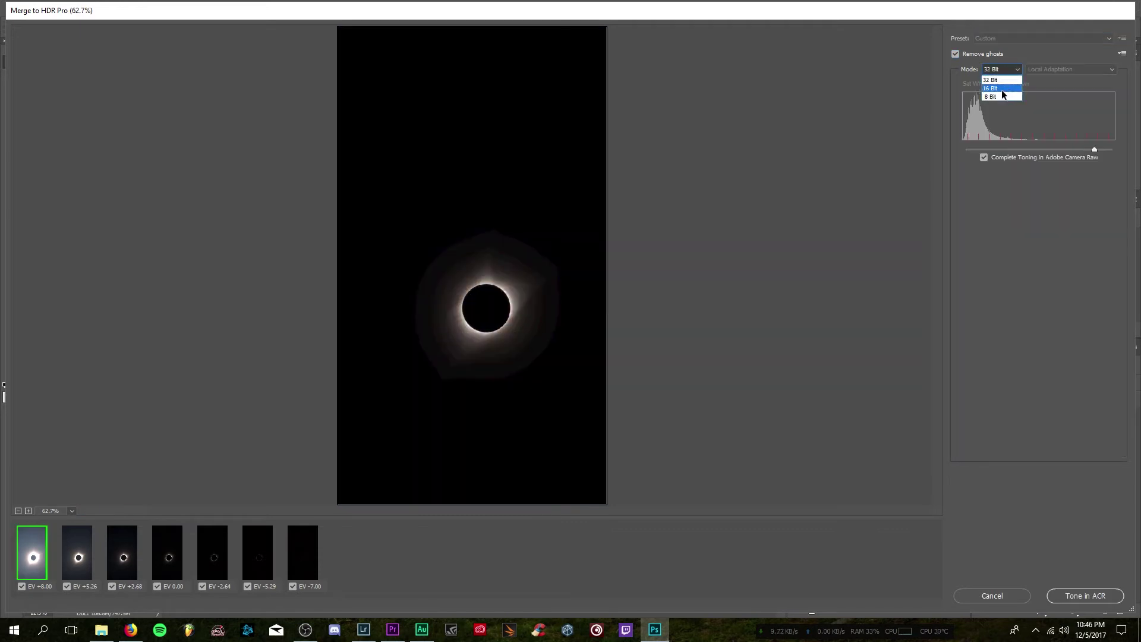
pyautogui.click(999, 88)
pyautogui.click(1069, 70)
pyautogui.click(1044, 87)
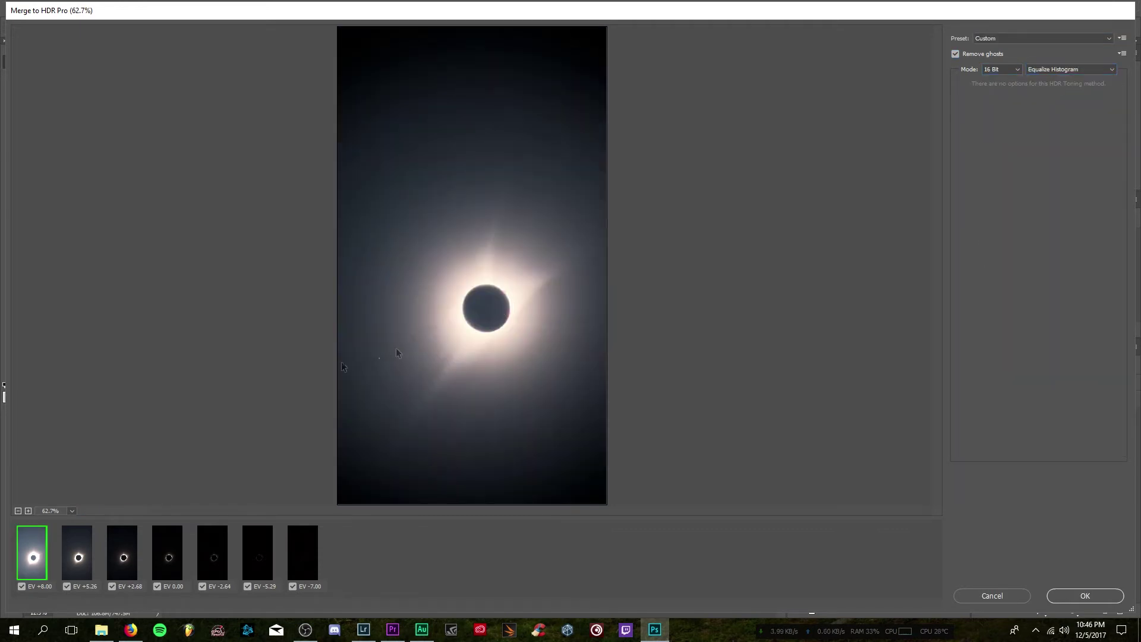
# - Zoom in to inspect the moon's edge, then exclude the EV +8.00 exposure from the merge
pyautogui.hotkey('ctrl', '+')
pyautogui.hotkey('ctrl', '+')
pyautogui.hotkey('ctrl', '+')
pyautogui.scroll(-5, 658, 359)
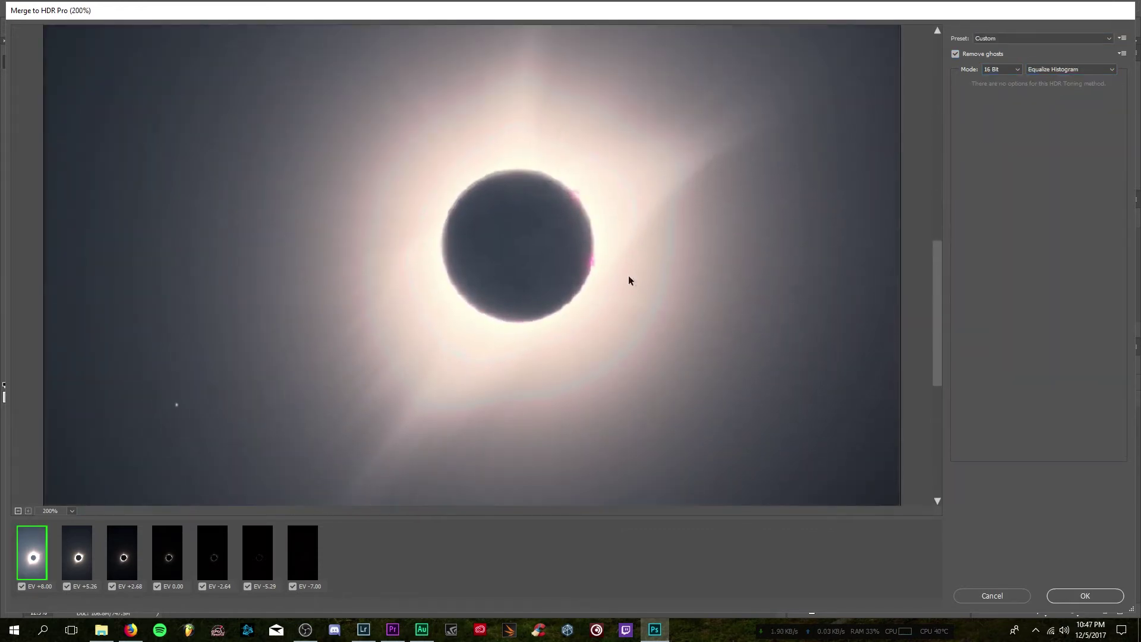
pyautogui.hotkey('ctrl', '-')
pyautogui.hotkey('ctrl', '-')
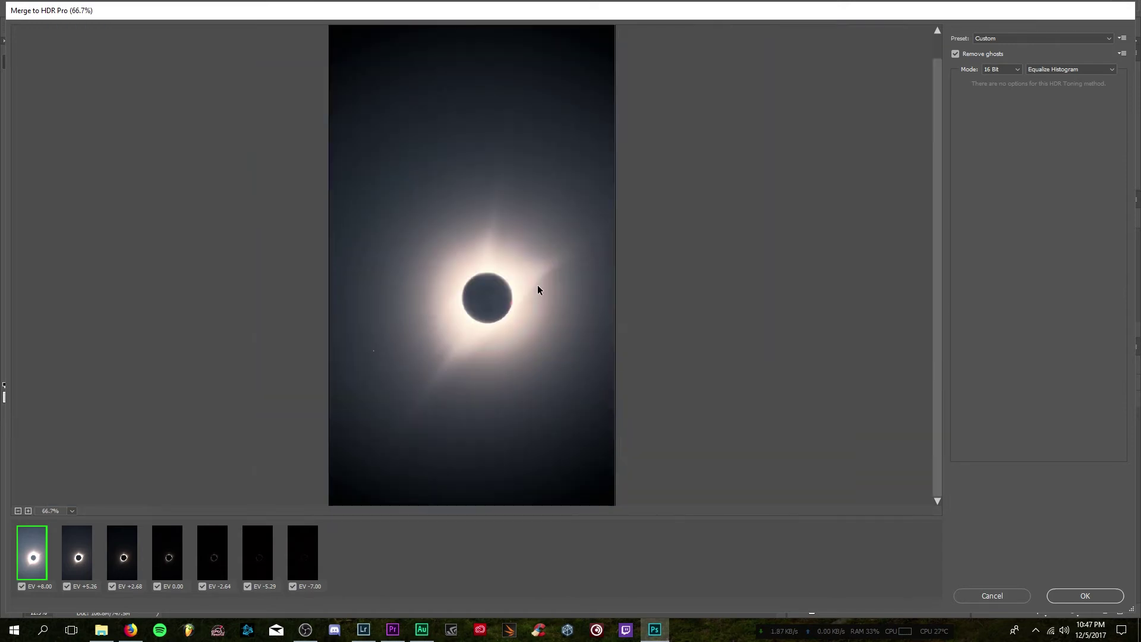
pyautogui.hotkey('ctrl', '+')
pyautogui.hotkey('ctrl', '+')
pyautogui.hotkey('ctrl', '-')
pyautogui.hotkey('ctrl', '-')
pyautogui.hotkey('ctrl', '-')
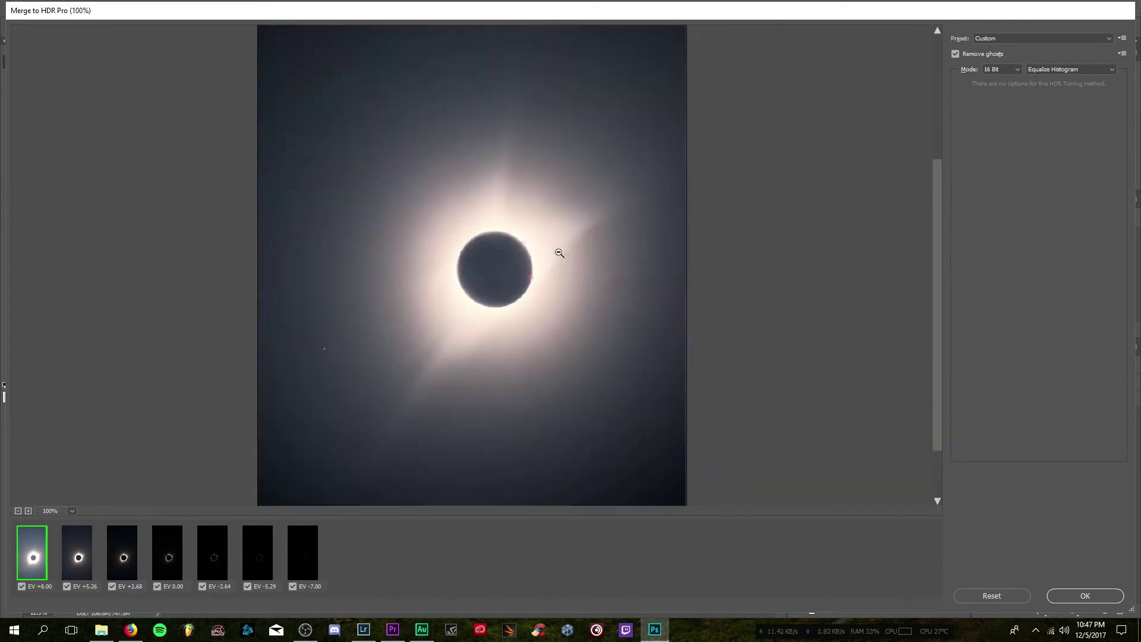
pyautogui.hotkey('ctrl', '+')
pyautogui.hotkey('ctrl', '+')
pyautogui.click(505, 292)
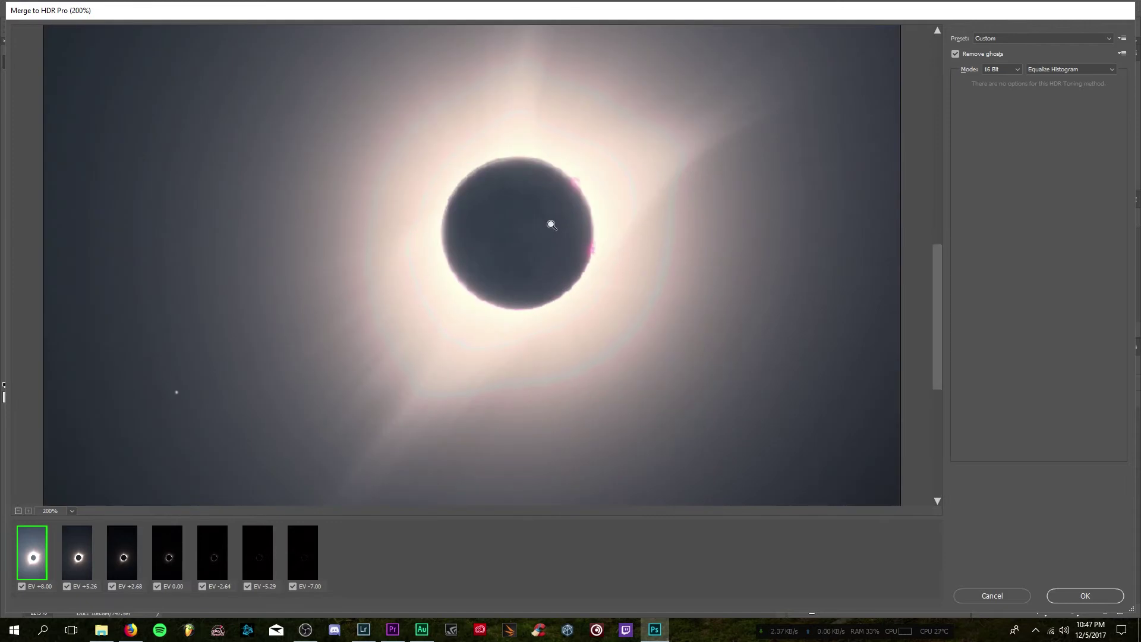
pyautogui.hotkey('ctrl', '-')
pyautogui.hotkey('ctrl', '-')
pyautogui.click(22, 586)
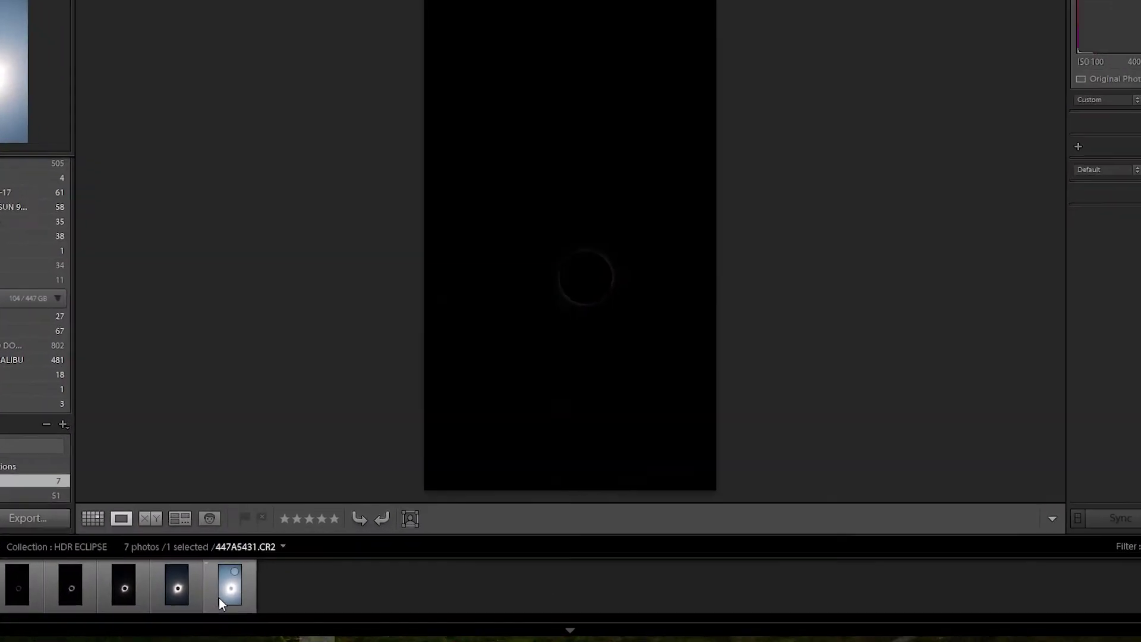
# - Open the seven selected exposures as layers of one Photoshop document via Edit In
pyautogui.rightClick(289, 593)
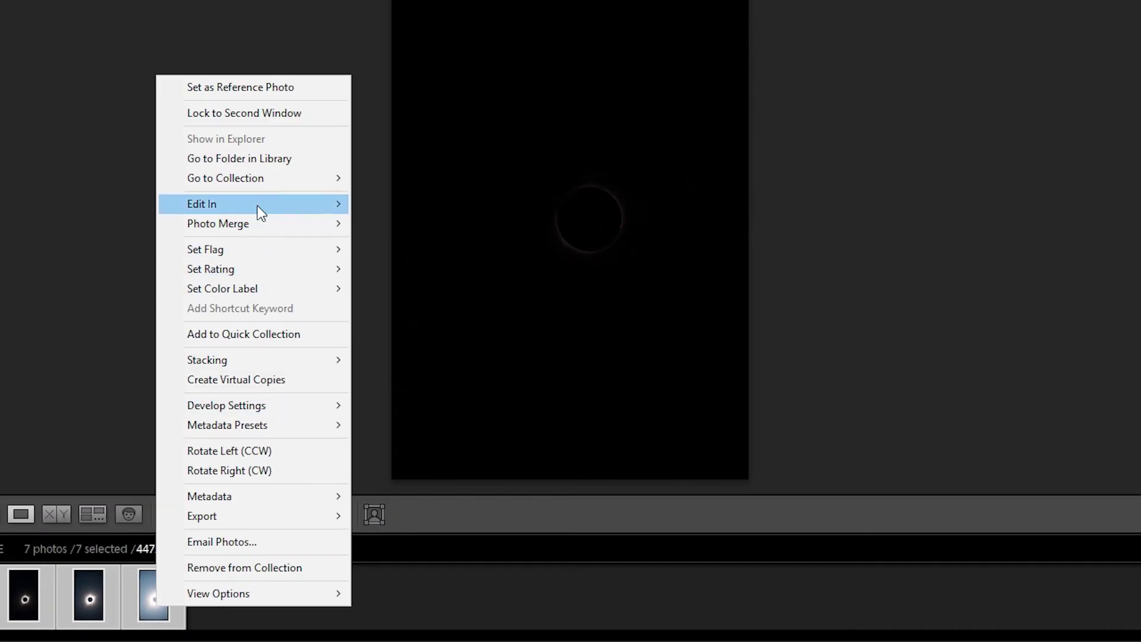
pyautogui.moveTo(263, 205)
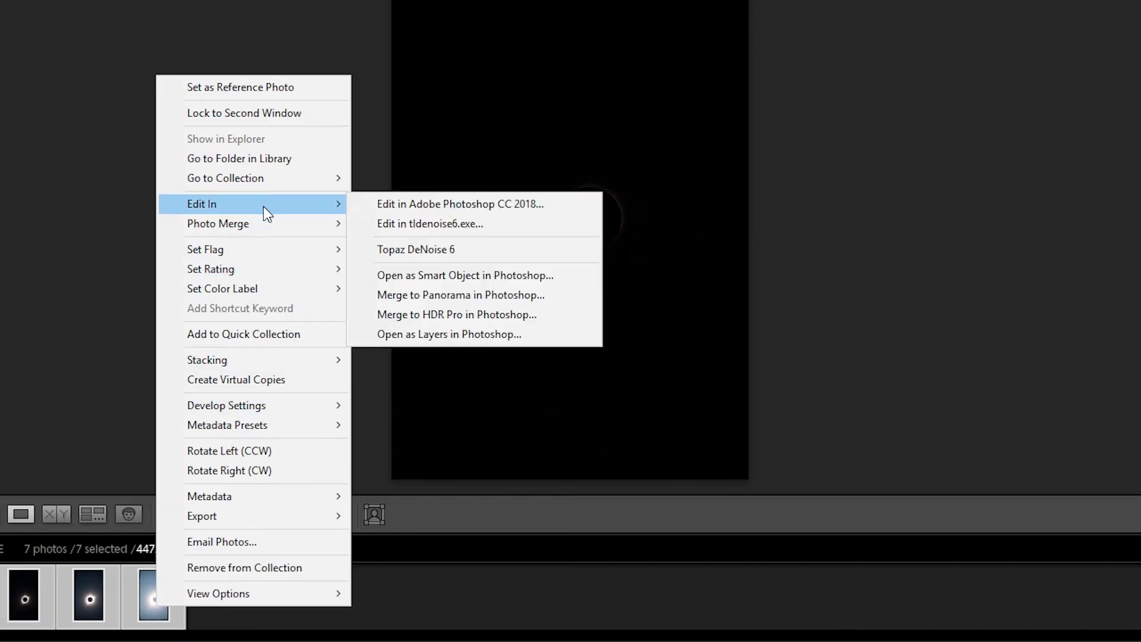
pyautogui.click(455, 330)
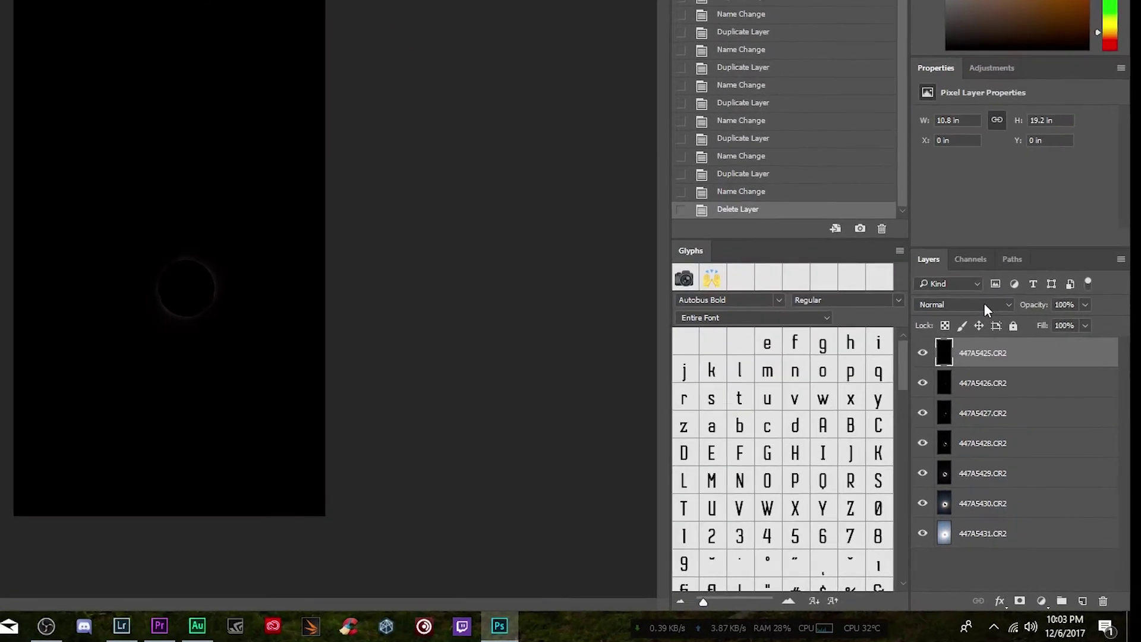
# - Place the BLK SQR logo at the lower right of the image and blend it with Multiply
pyautogui.click(959, 258)
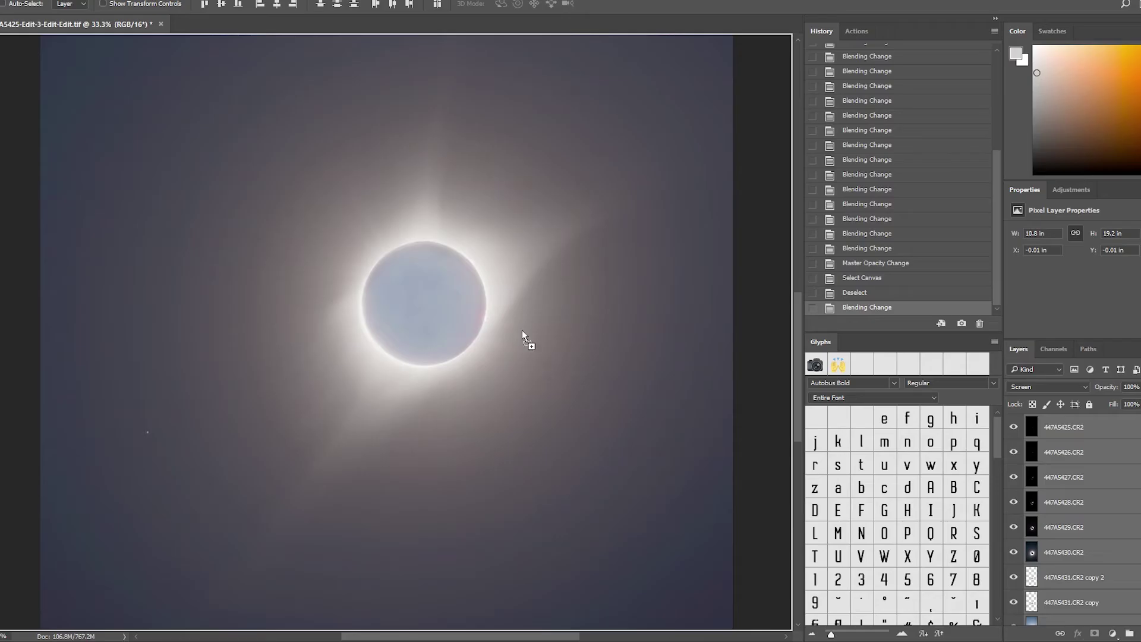
pyautogui.moveTo(523, 332); pyautogui.dragTo(526, 337)
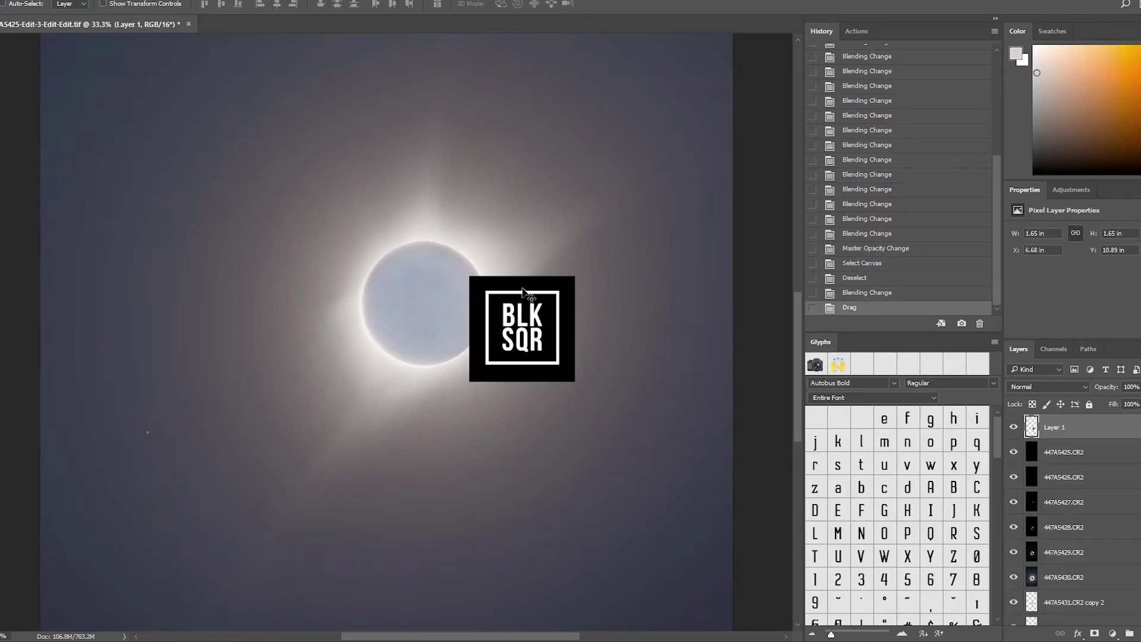
pyautogui.moveTo(523, 292); pyautogui.dragTo(576, 428)
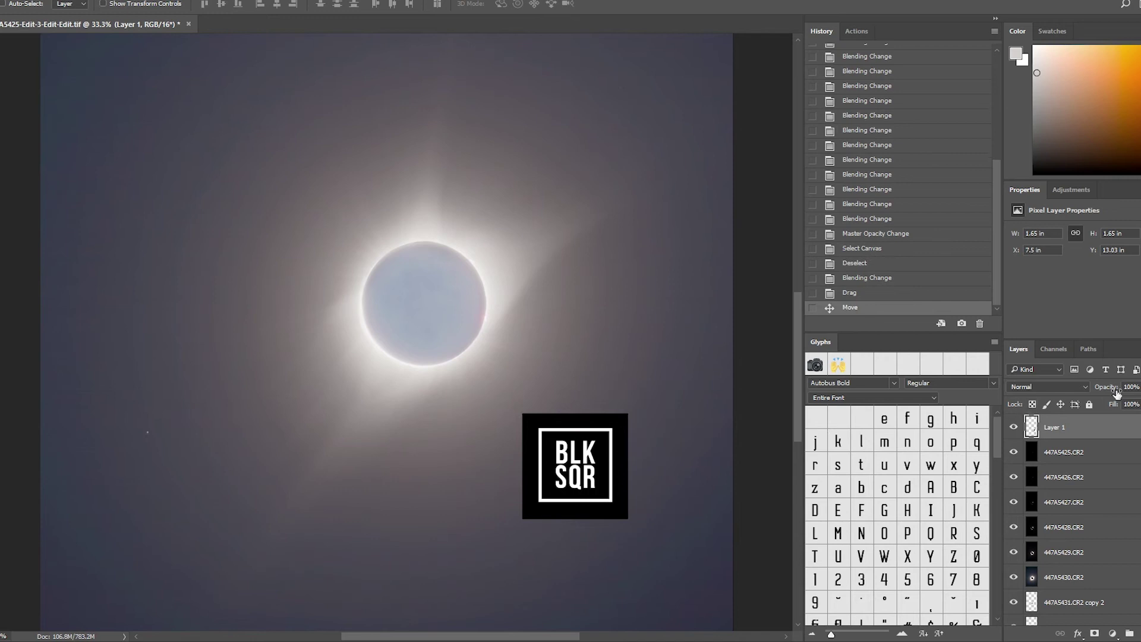
pyautogui.click(1068, 387)
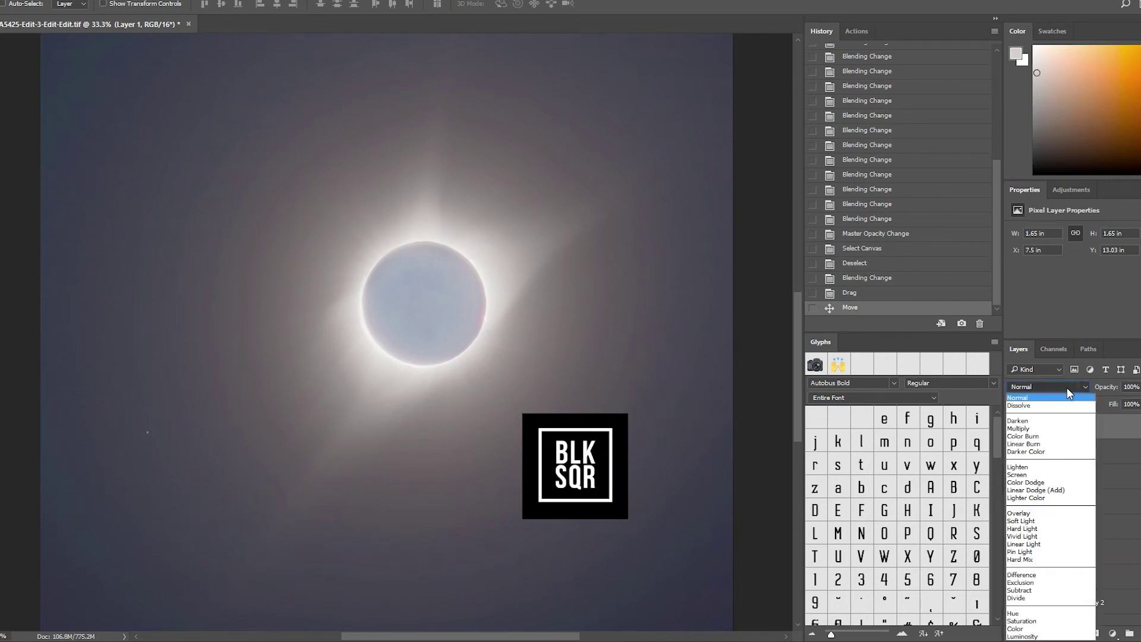
pyautogui.click(1050, 429)
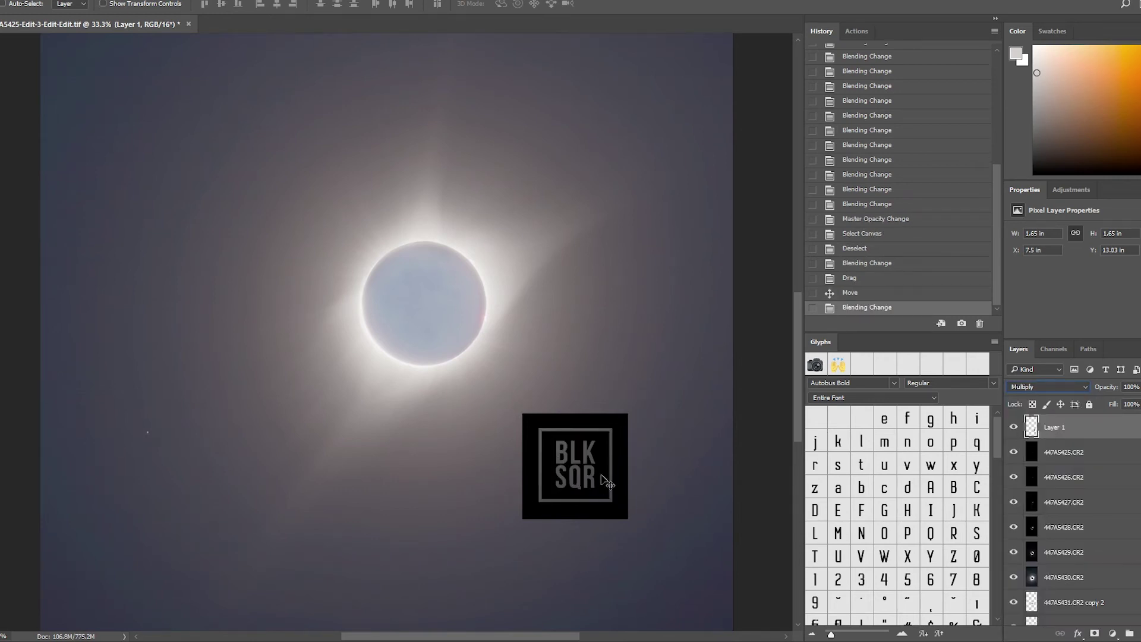
pyautogui.moveTo(601, 479); pyautogui.dragTo(663, 525)
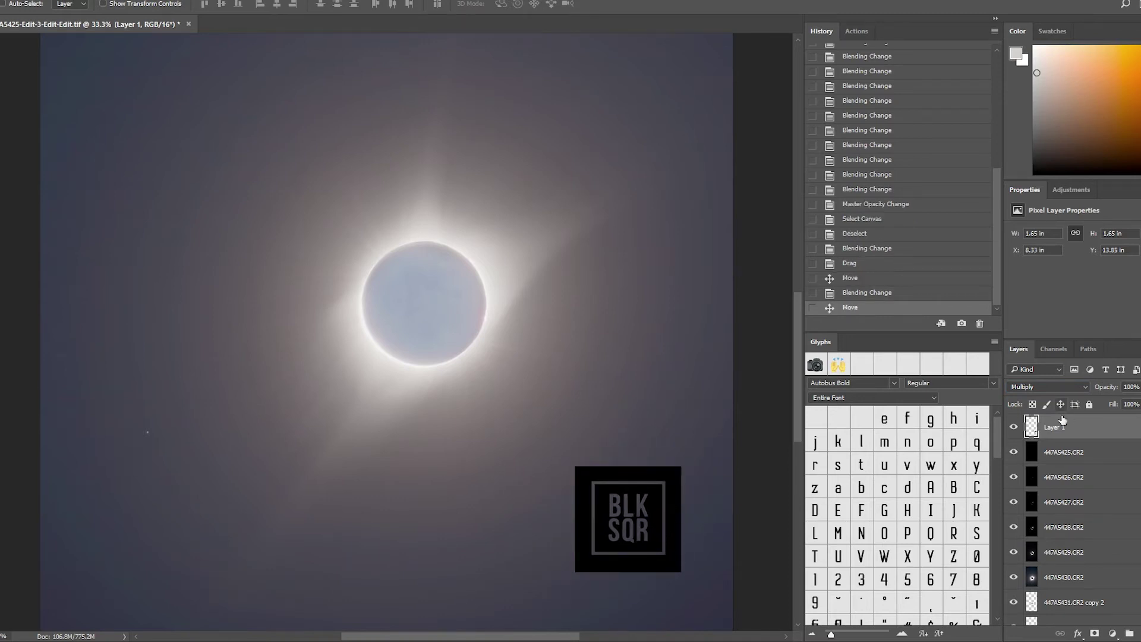
# - Try Lighten on the logo, move it onto the moon disc, then try Overlay
pyautogui.click(1058, 387)
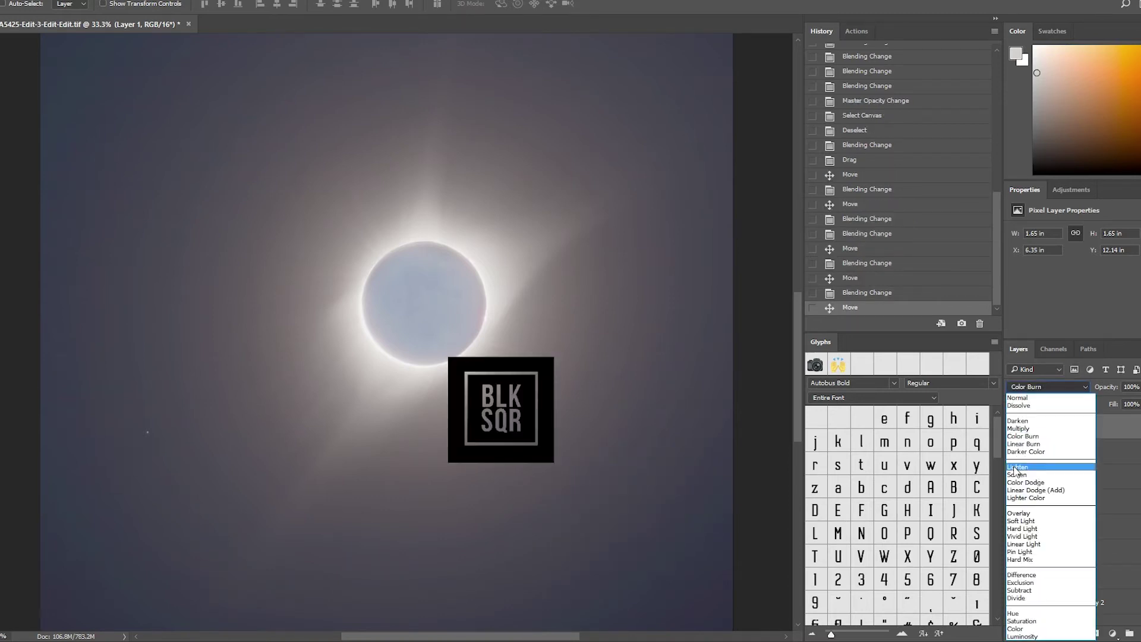
pyautogui.click(1014, 471)
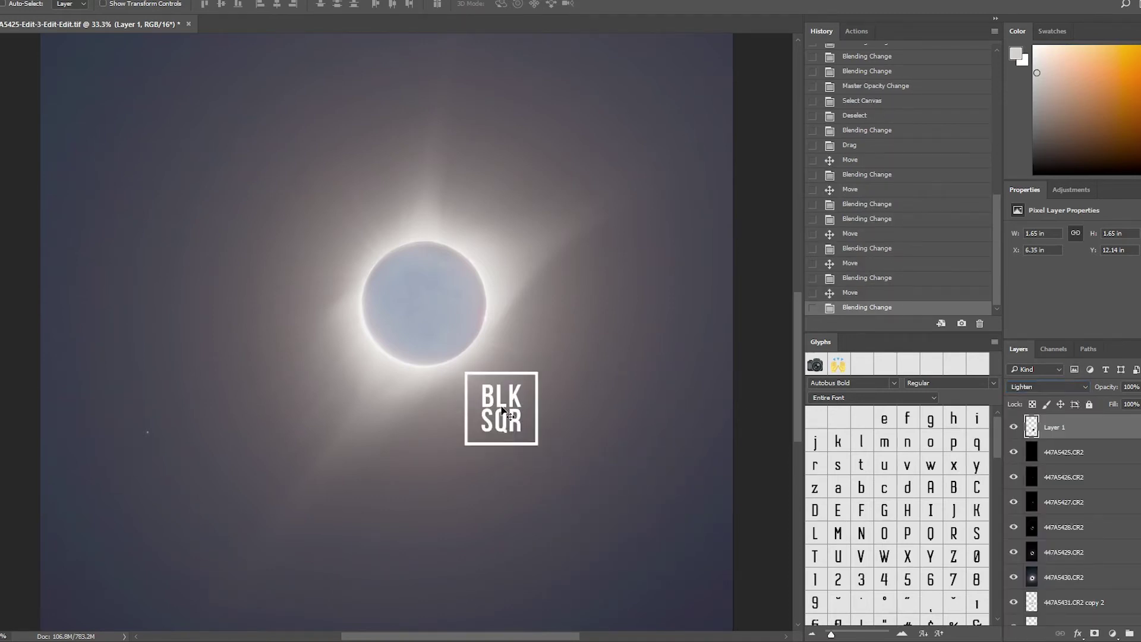
pyautogui.moveTo(502, 410)
pyautogui.mouseDown()
pyautogui.moveTo(409, 303)
pyautogui.moveTo(427, 301)
pyautogui.moveTo(422, 286)
pyautogui.moveTo(468, 398)
pyautogui.moveTo(569, 398)
pyautogui.moveTo(621, 451)
pyautogui.moveTo(517, 421)
pyautogui.moveTo(402, 271)
pyautogui.moveTo(421, 215)
pyautogui.moveTo(379, 198)
pyautogui.moveTo(401, 305)
pyautogui.moveTo(422, 206)
pyautogui.moveTo(361, 250)
pyautogui.moveTo(434, 284)
pyautogui.moveTo(436, 260)
pyautogui.moveTo(396, 220)
pyautogui.moveTo(389, 245)
pyautogui.moveTo(396, 234)
pyautogui.mouseUp()
pyautogui.click(1049, 387)
pyautogui.click(1040, 513)
# - Switch the logo's blend mode to Difference, then to Exclusion
pyautogui.click(1044, 387)
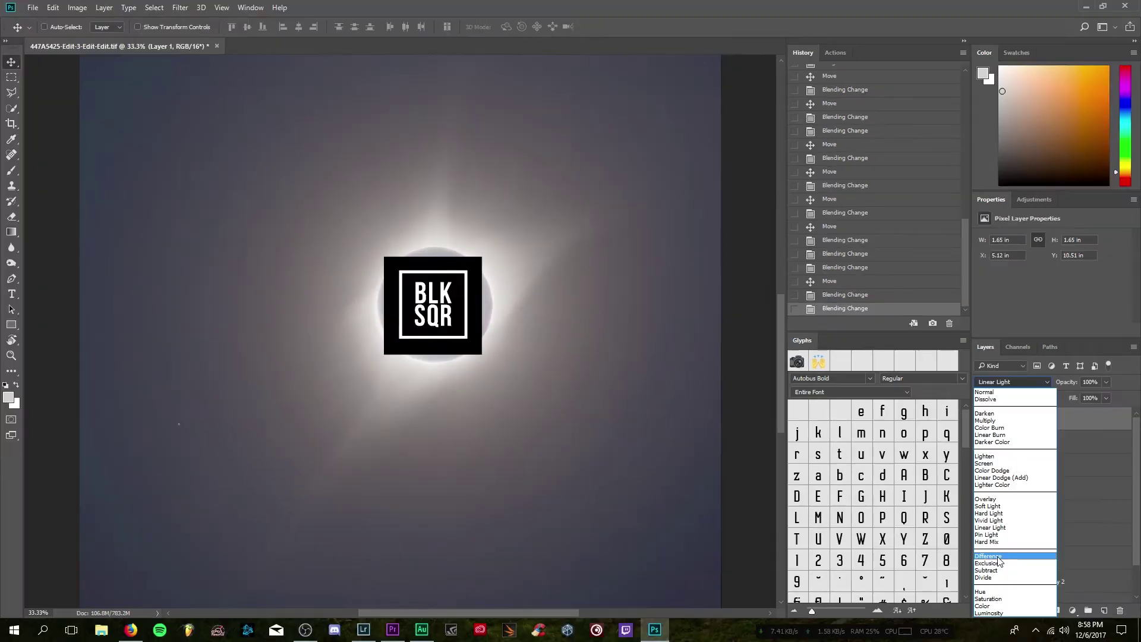
pyautogui.click(988, 557)
pyautogui.click(1024, 382)
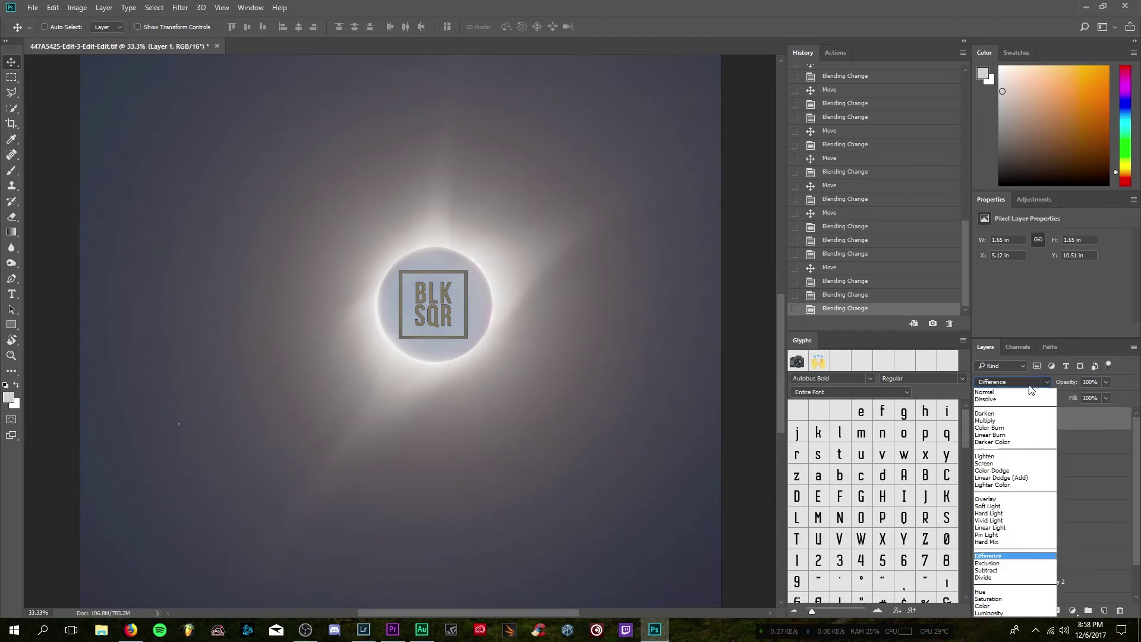
pyautogui.click(989, 568)
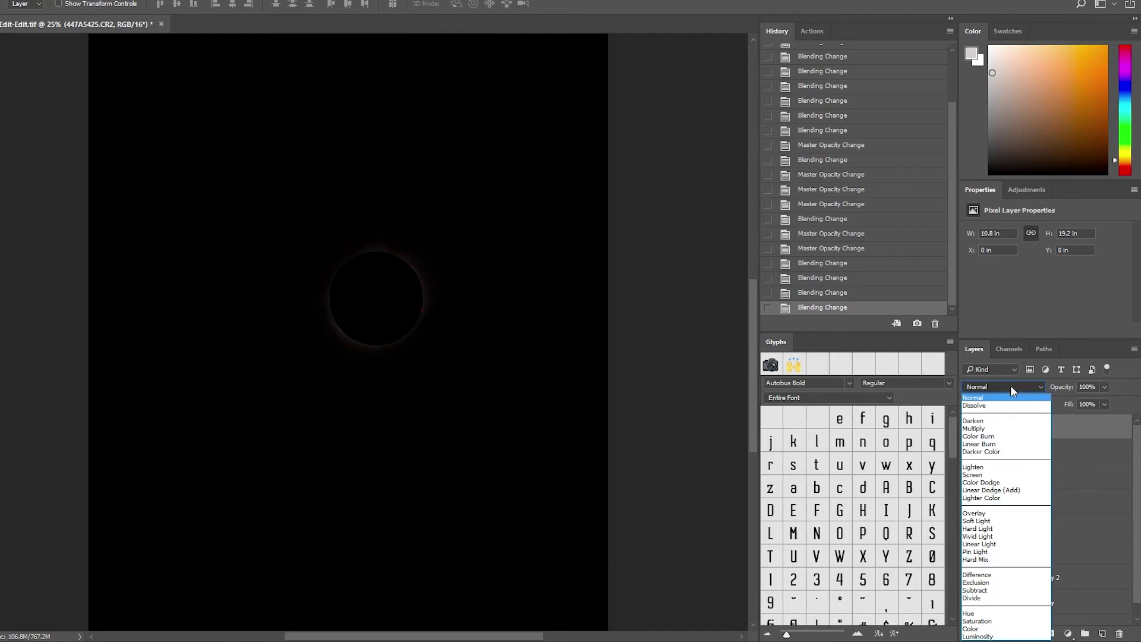
# - Blend layer 447A5425 with Screen and 447A5426 with Lighten
pyautogui.click(1004, 475)
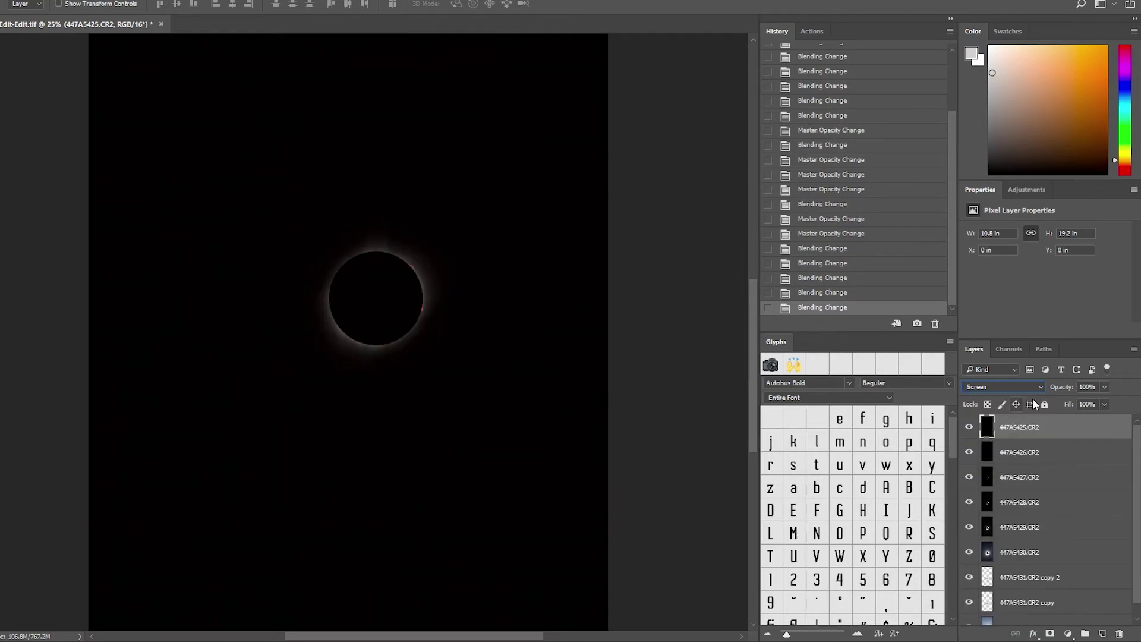
pyautogui.click(1016, 457)
pyautogui.click(1006, 388)
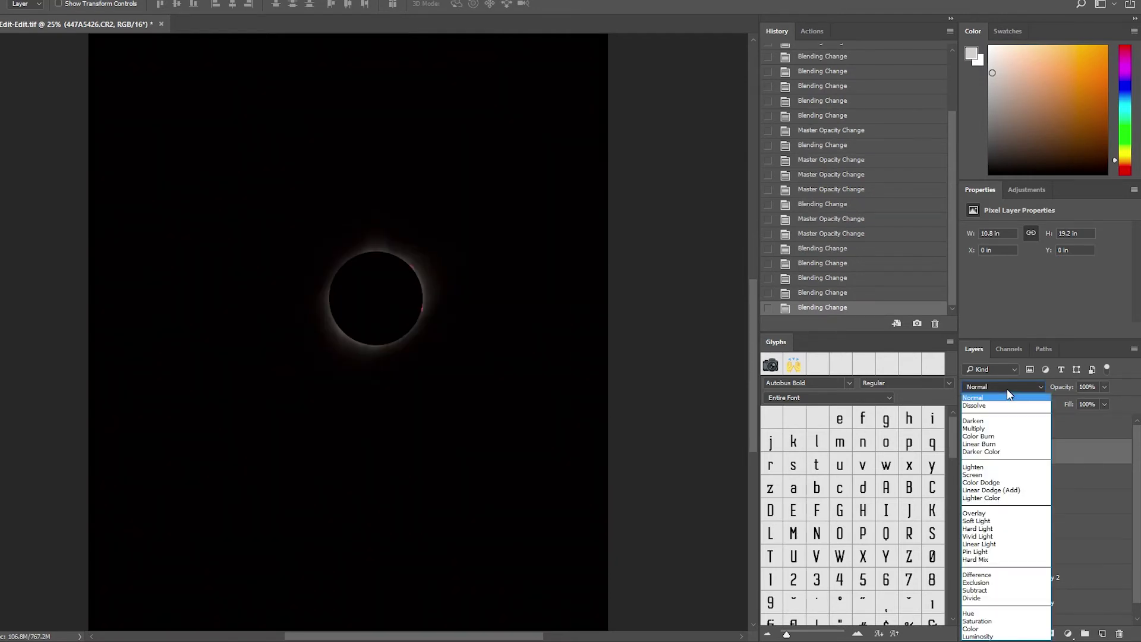
pyautogui.click(996, 467)
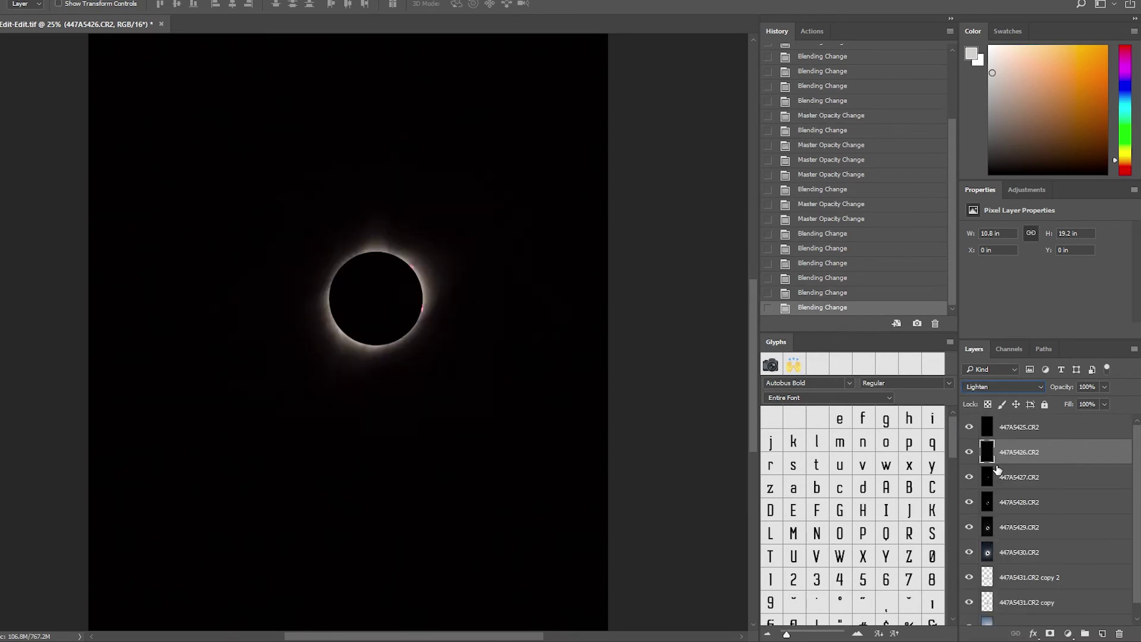
# - Blend 447A5427 with Screen and 447A5428 with Multiply at 12% opacity
pyautogui.click(1000, 481)
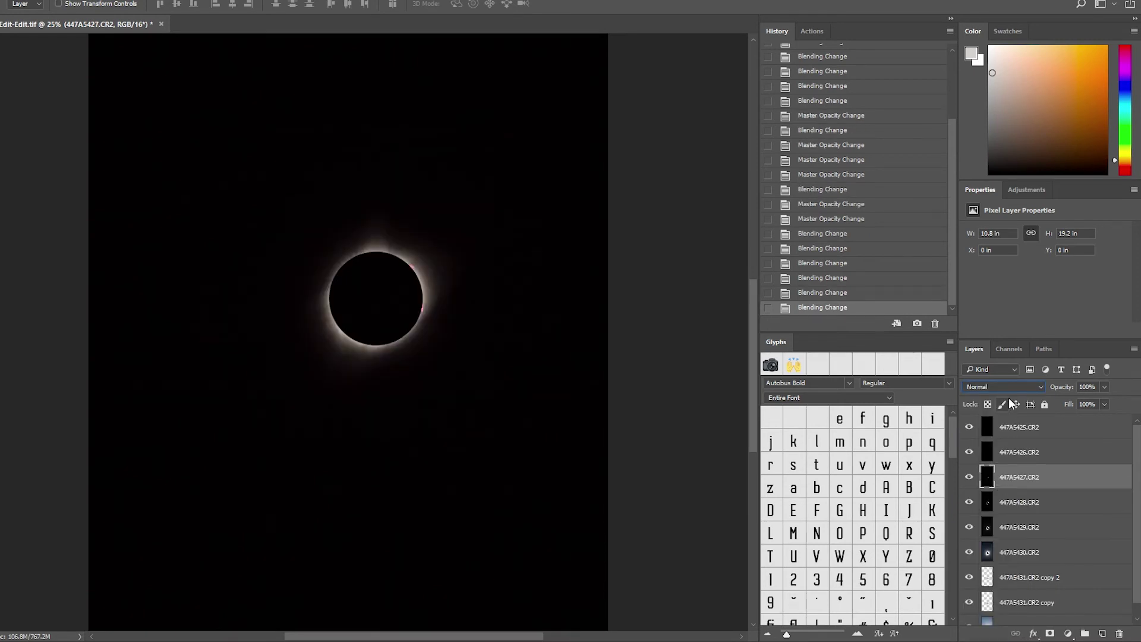
pyautogui.click(1007, 392)
pyautogui.click(998, 474)
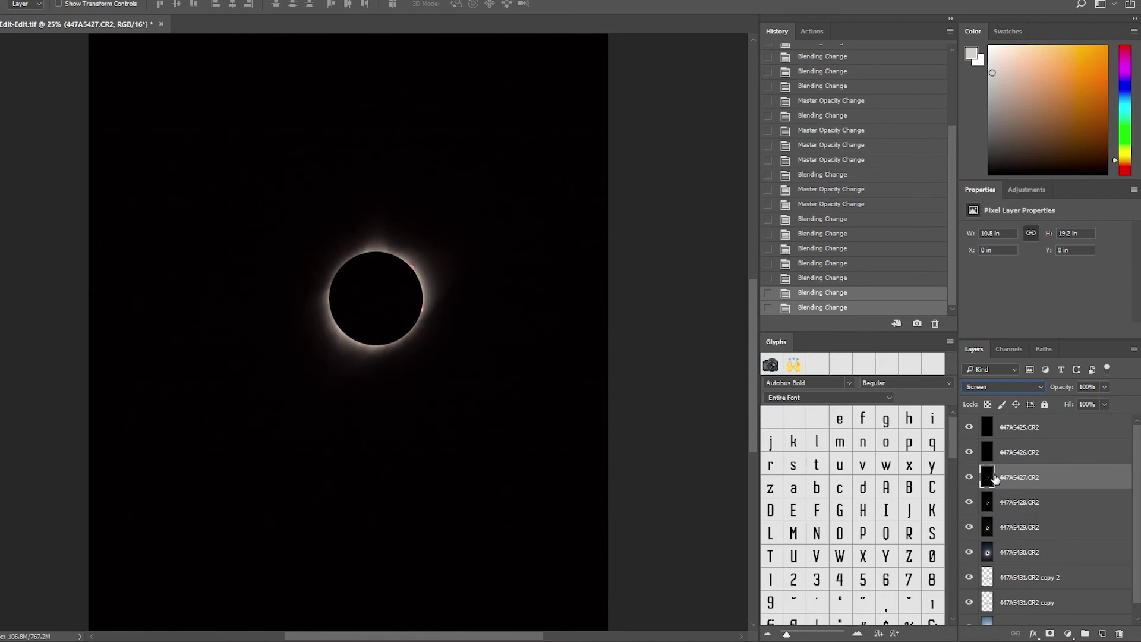
pyautogui.click(1018, 503)
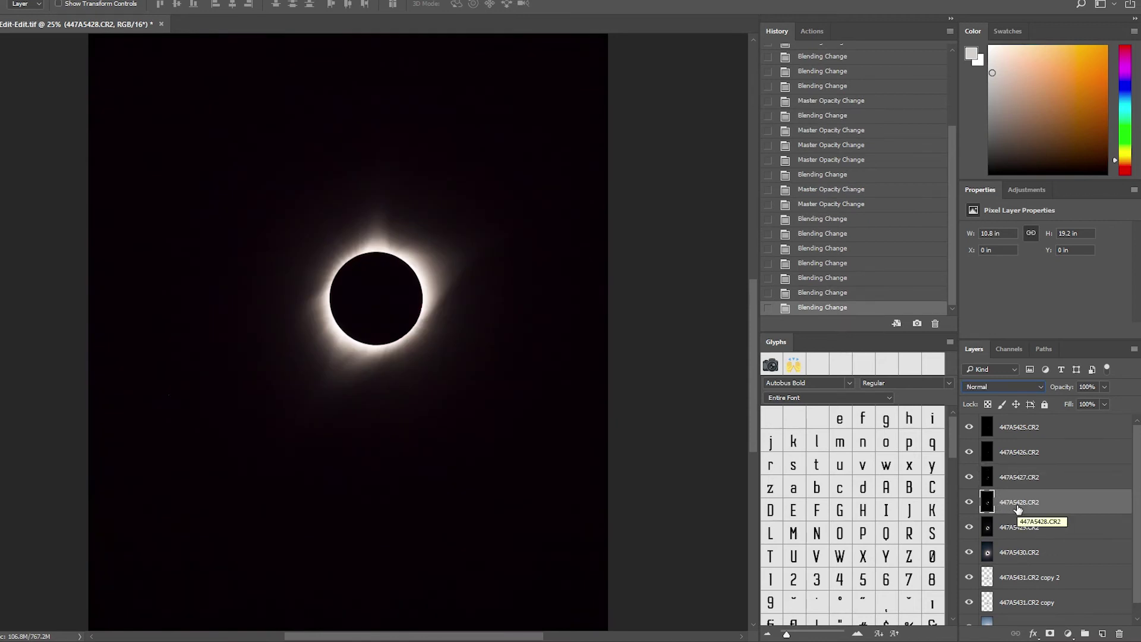
pyautogui.click(1027, 390)
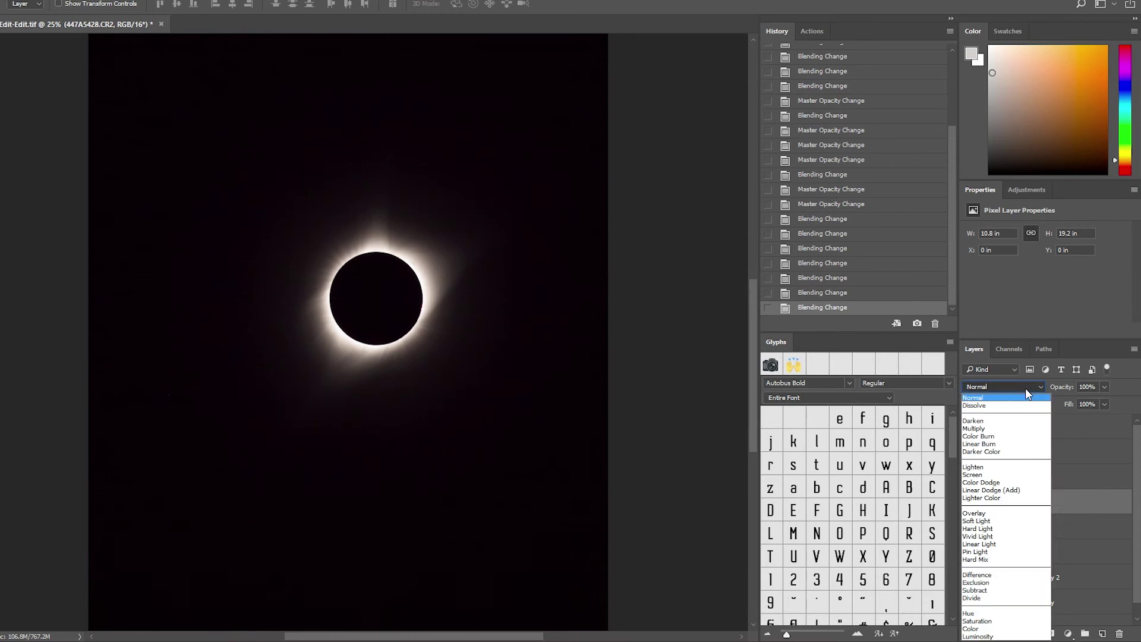
pyautogui.click(1014, 429)
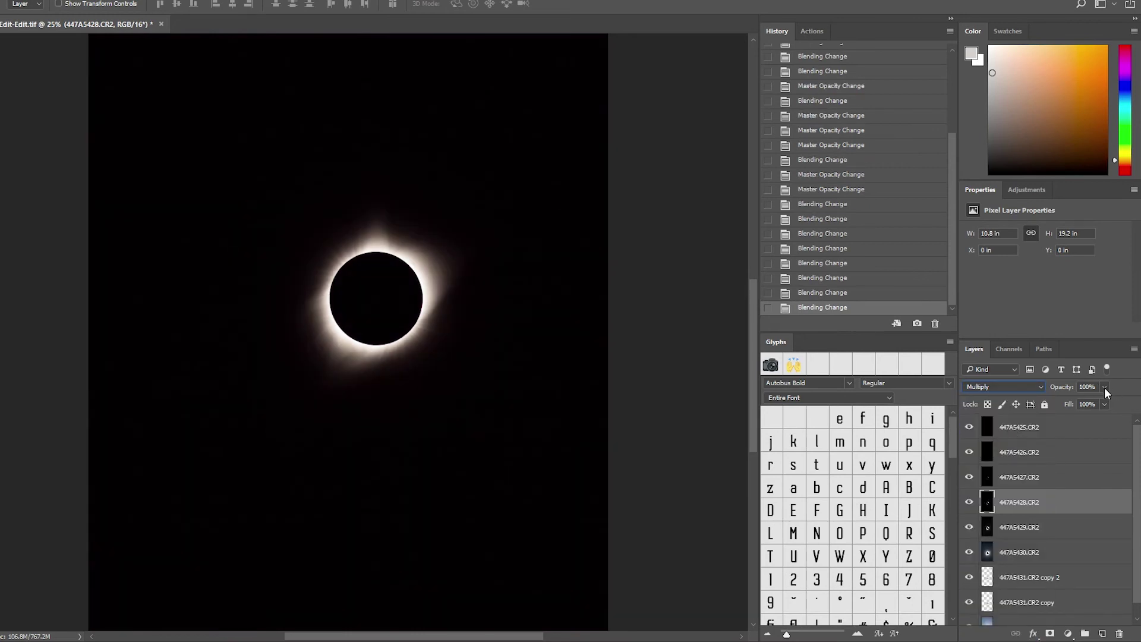
pyautogui.moveTo(1104, 388); pyautogui.dragTo(1060, 404)
pyautogui.click(1018, 527)
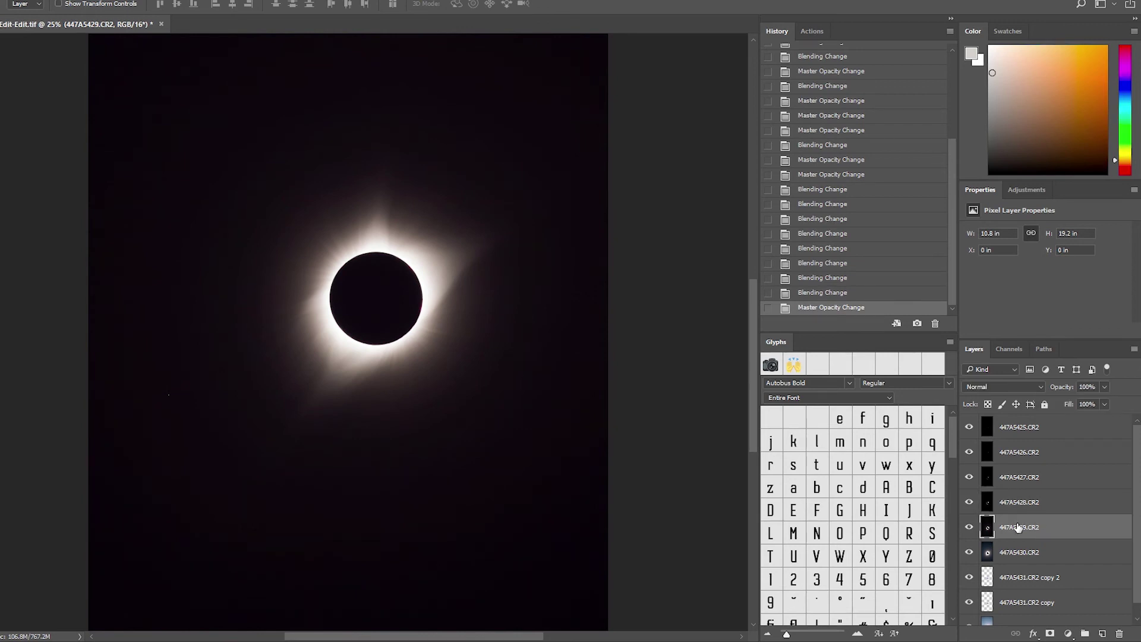
# - Blend 447A5429.CR2 as Lighten at 50% opacity
pyautogui.click(1015, 390)
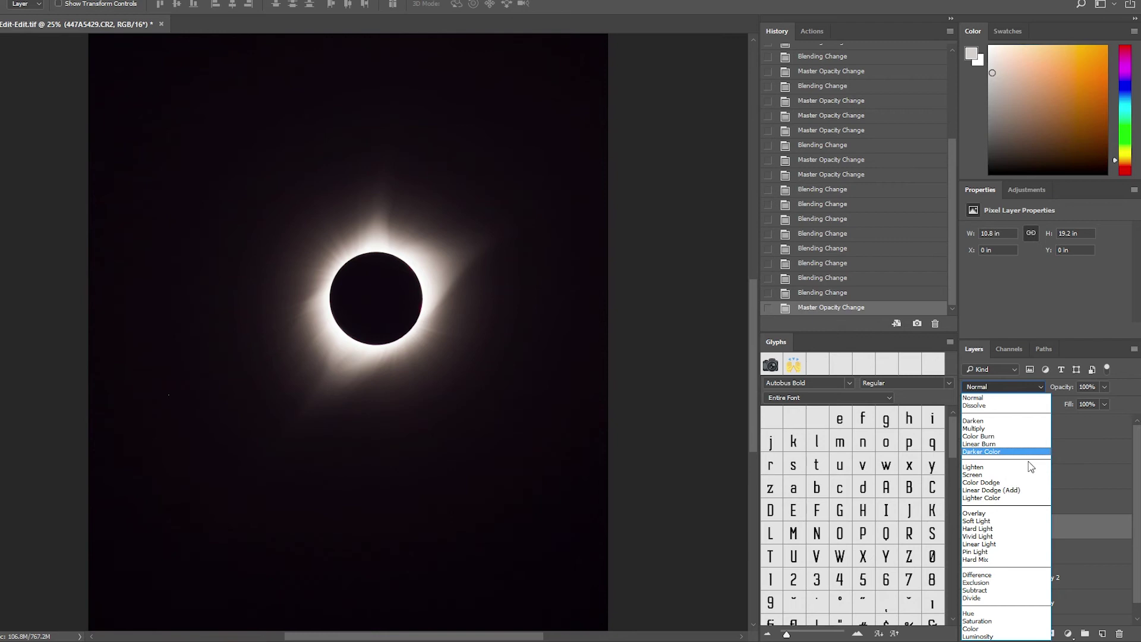
pyautogui.click(1028, 467)
pyautogui.click(1104, 386)
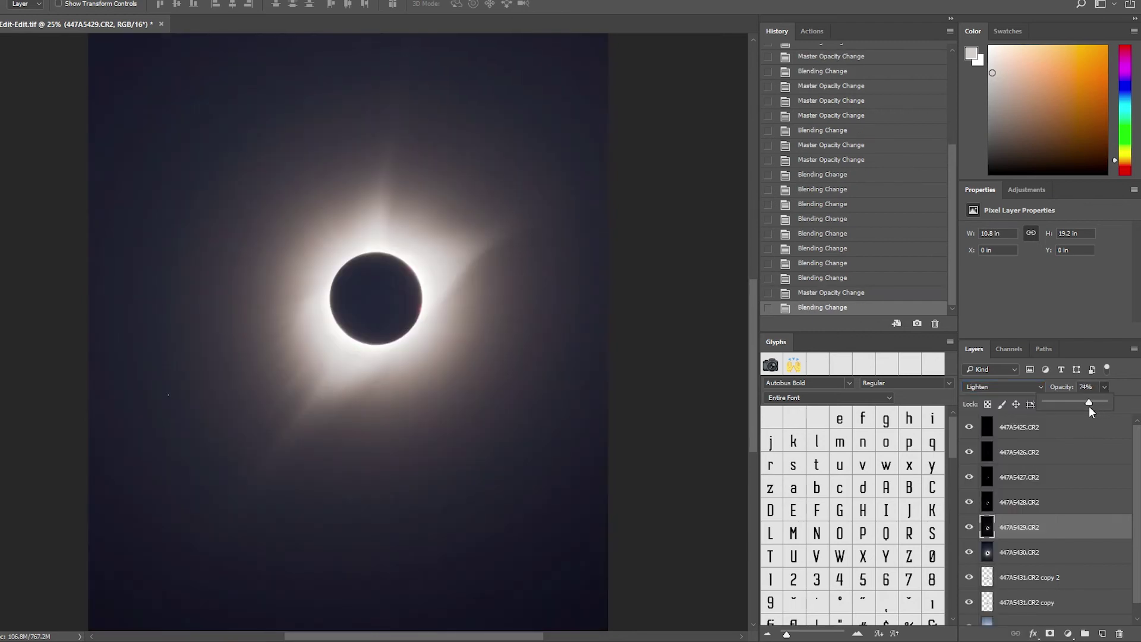
pyautogui.moveTo(1078, 405); pyautogui.dragTo(1075, 405)
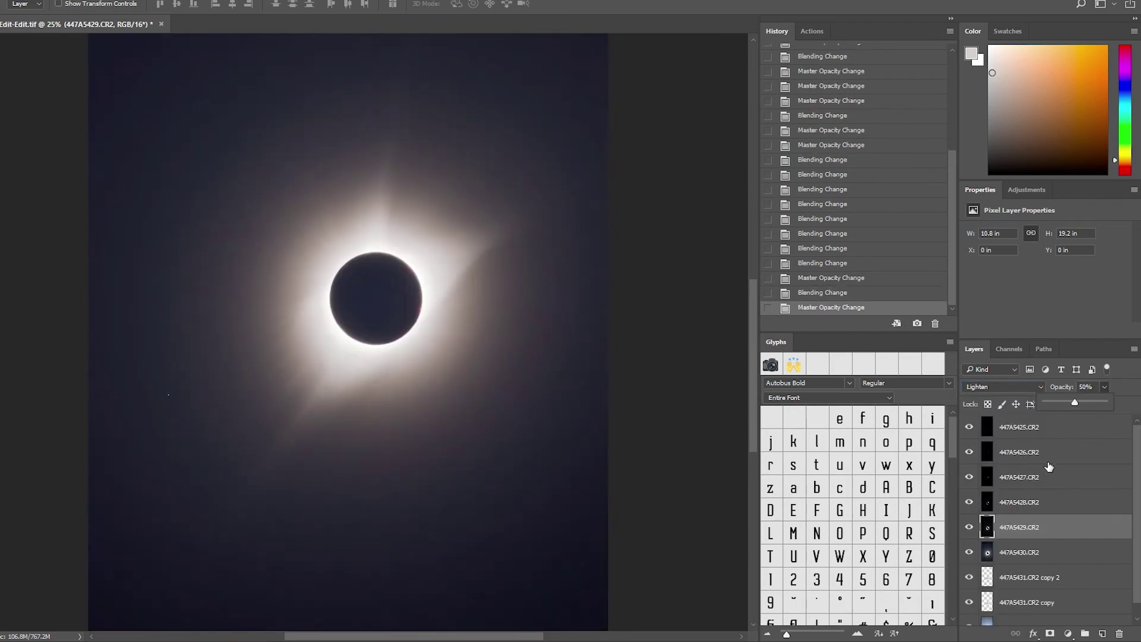
# - Blend 447A5430.CR2 as Overlay at 25% opacity
pyautogui.click(1028, 553)
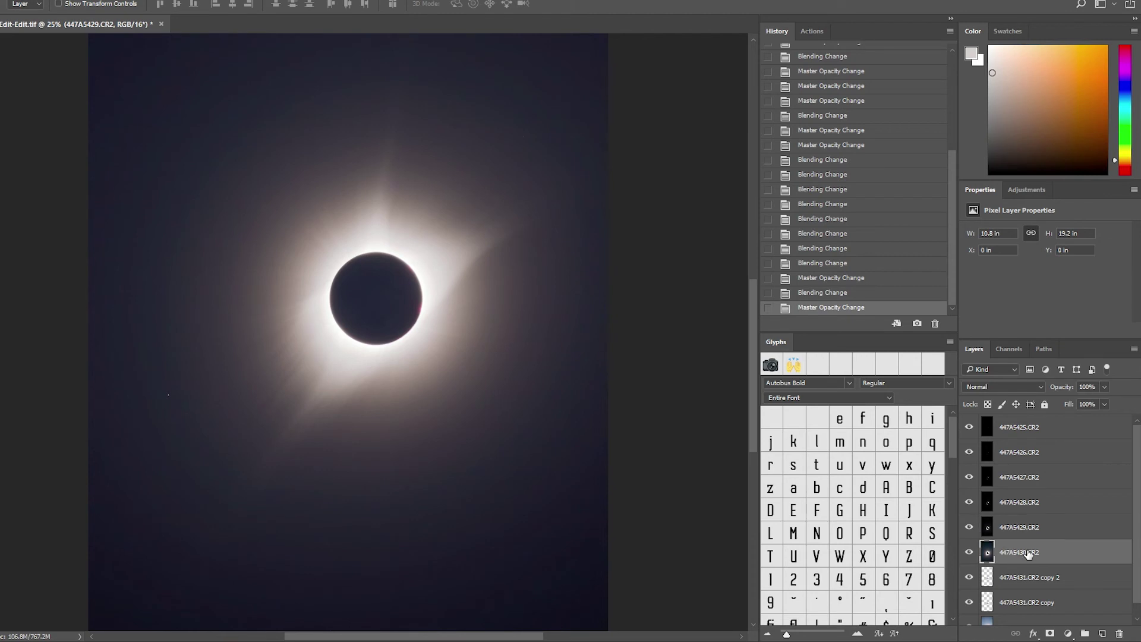
pyautogui.click(1018, 387)
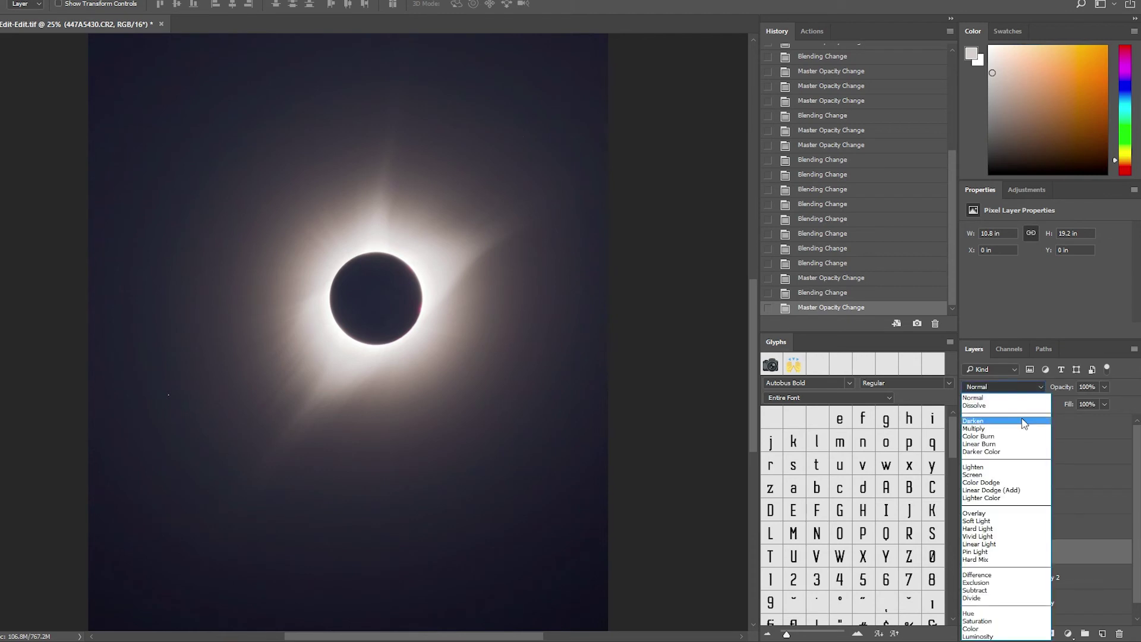
pyautogui.click(1001, 514)
pyautogui.click(1105, 387)
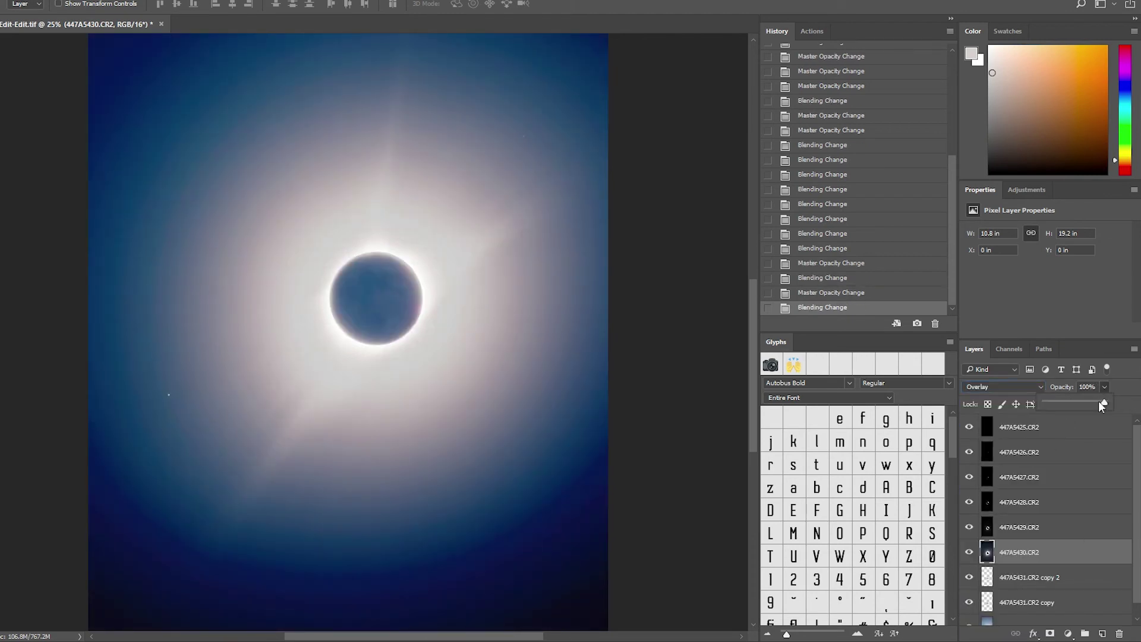
pyautogui.moveTo(1104, 404); pyautogui.dragTo(1073, 404)
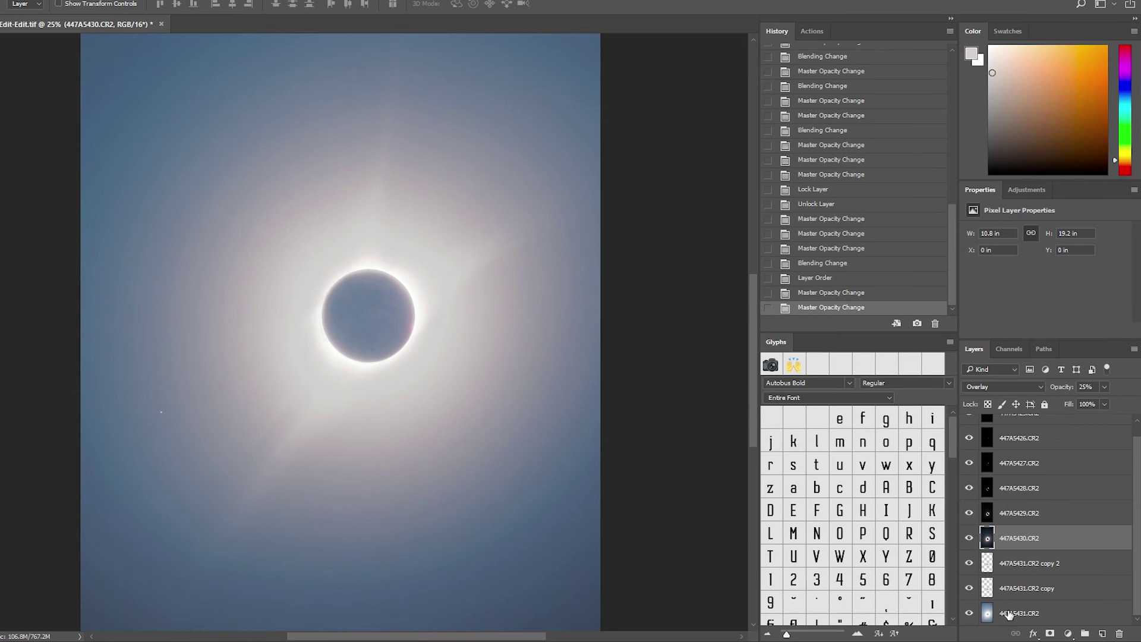
# - Lower the opacity of 447A5431.CR2 to 25%
pyautogui.click(1008, 613)
pyautogui.click(1104, 387)
pyautogui.moveTo(1104, 401); pyautogui.dragTo(1066, 402)
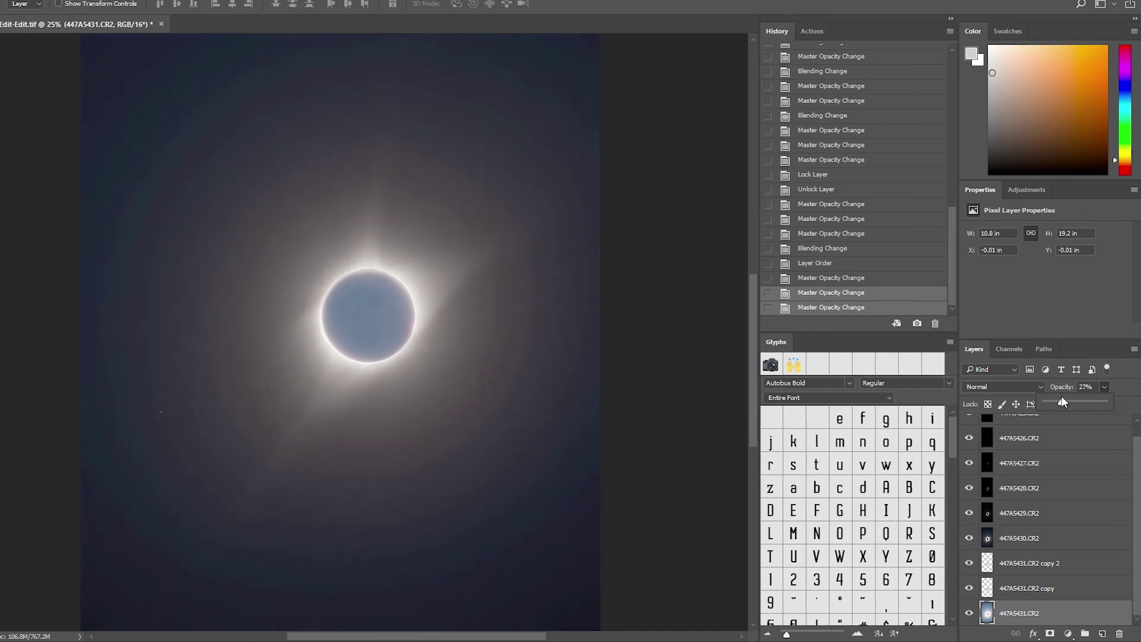
pyautogui.moveTo(1061, 398); pyautogui.dragTo(1059, 398)
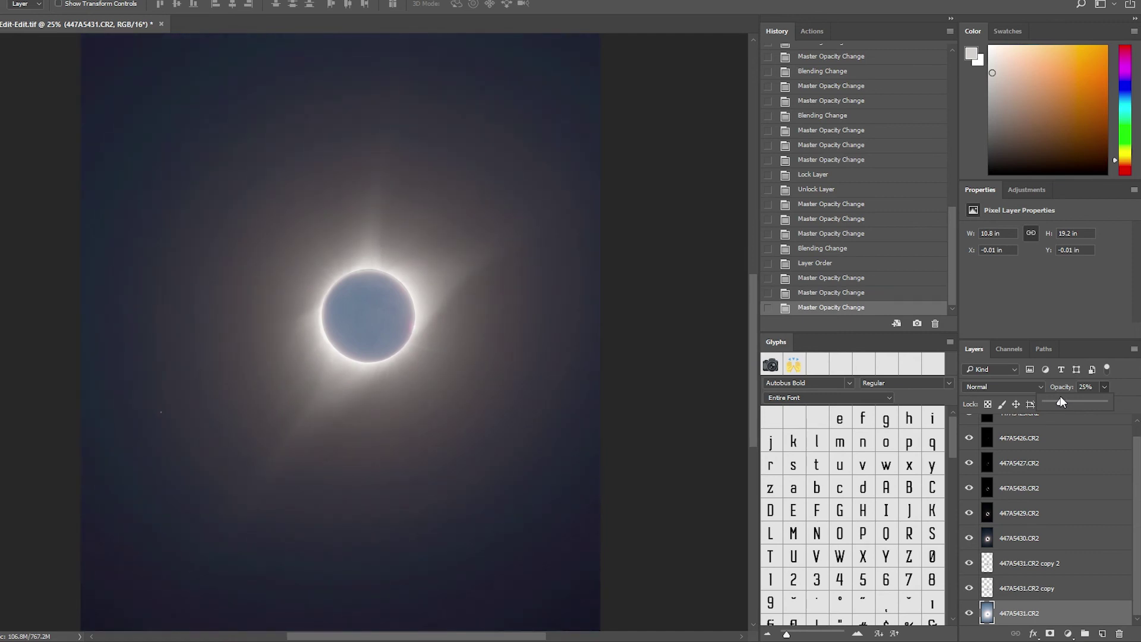
# - Set 447A5431.CR2 copy 2 to Linear Burn at 76% opacity and toggle its visibility to compare
pyautogui.click(1005, 568)
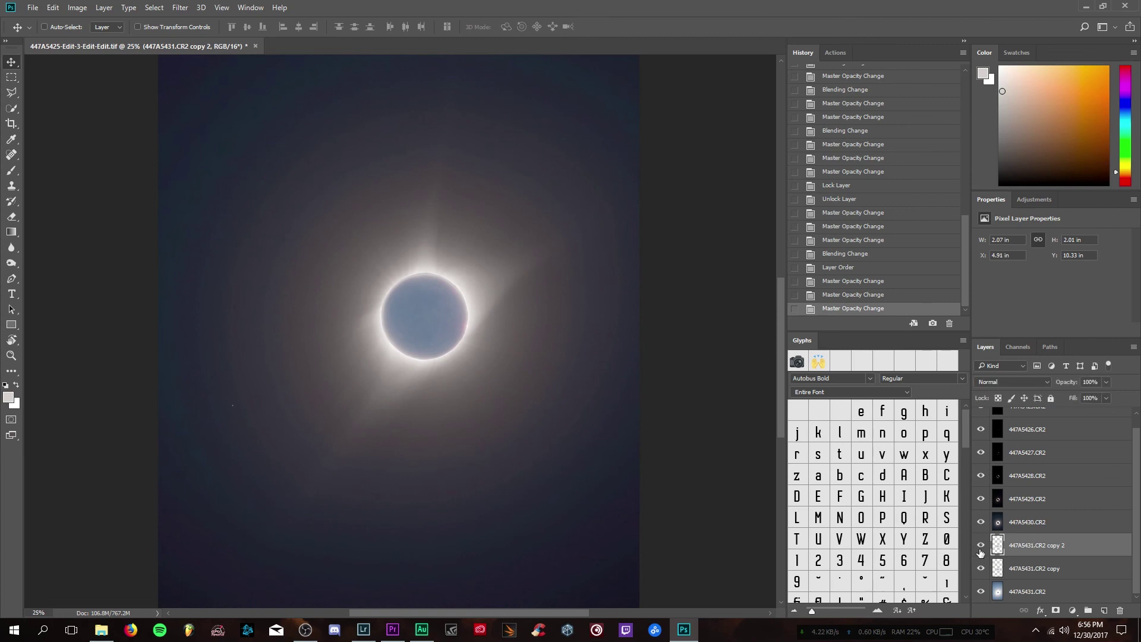
pyautogui.click(1012, 382)
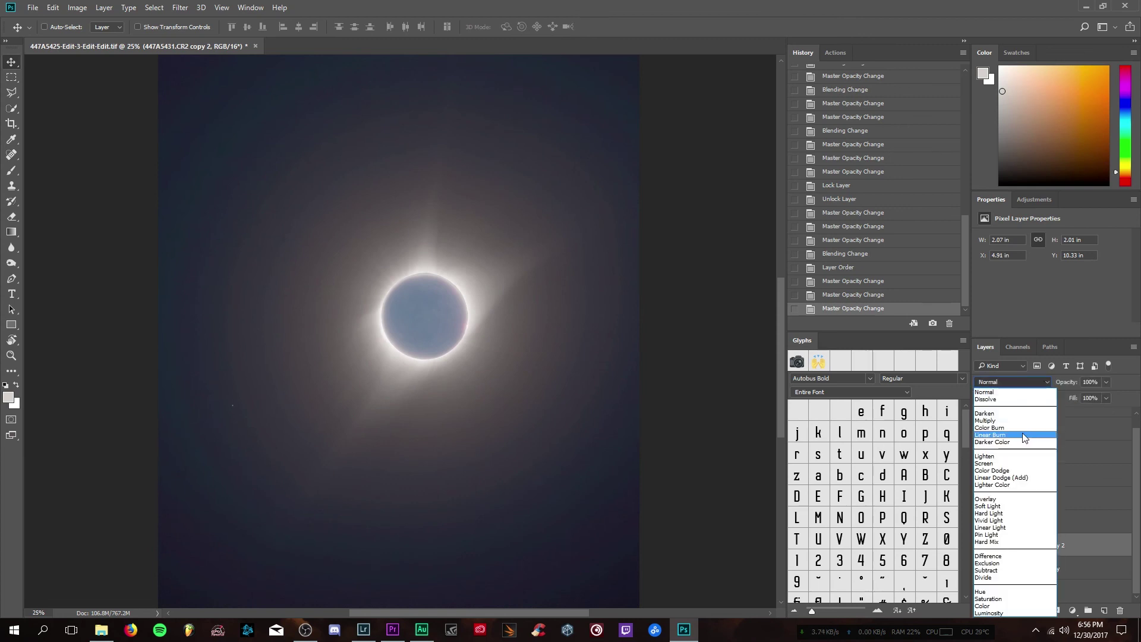
pyautogui.click(1010, 433)
pyautogui.moveTo(1094, 399); pyautogui.dragTo(1080, 396)
pyautogui.hotkey('alt', '[')
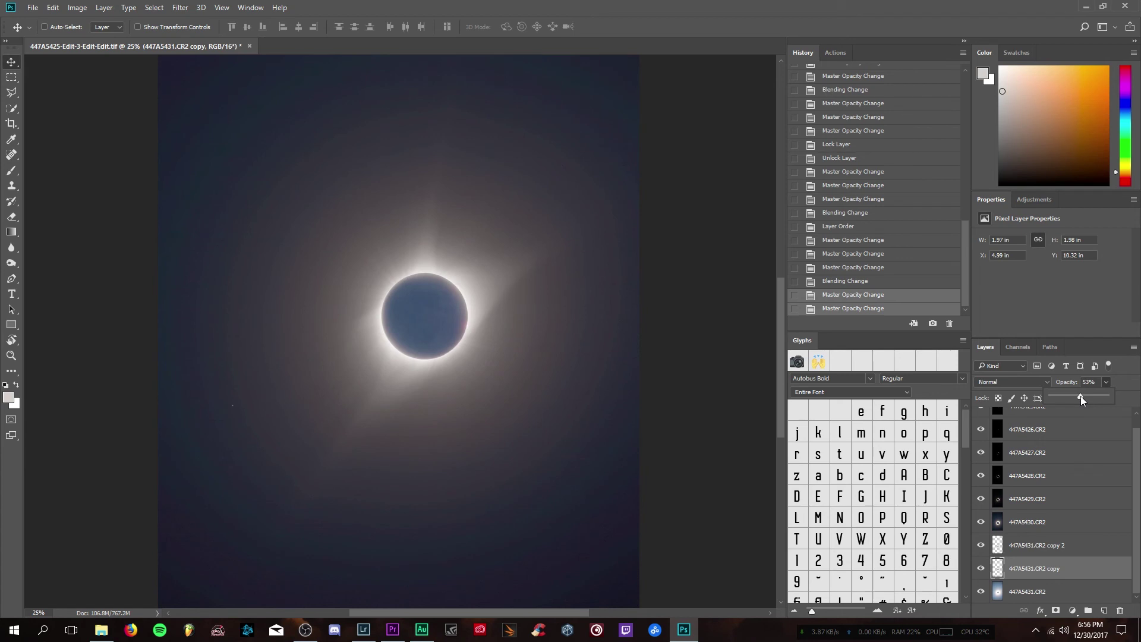
pyautogui.click(980, 541)
pyautogui.click(981, 541)
pyautogui.scroll(3, 428, 323)
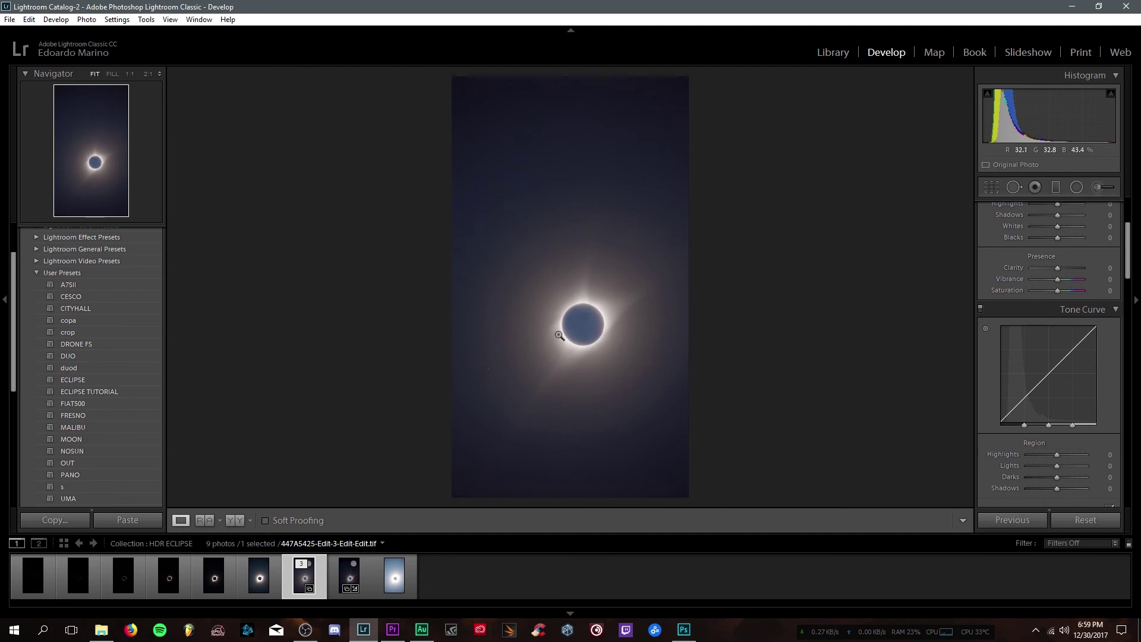
# - Inspect the eclipse at 1:1, return to Fit, and apply the ECLIPSE TUTORIAL preset (Clarity +39)
pyautogui.click(559, 336)
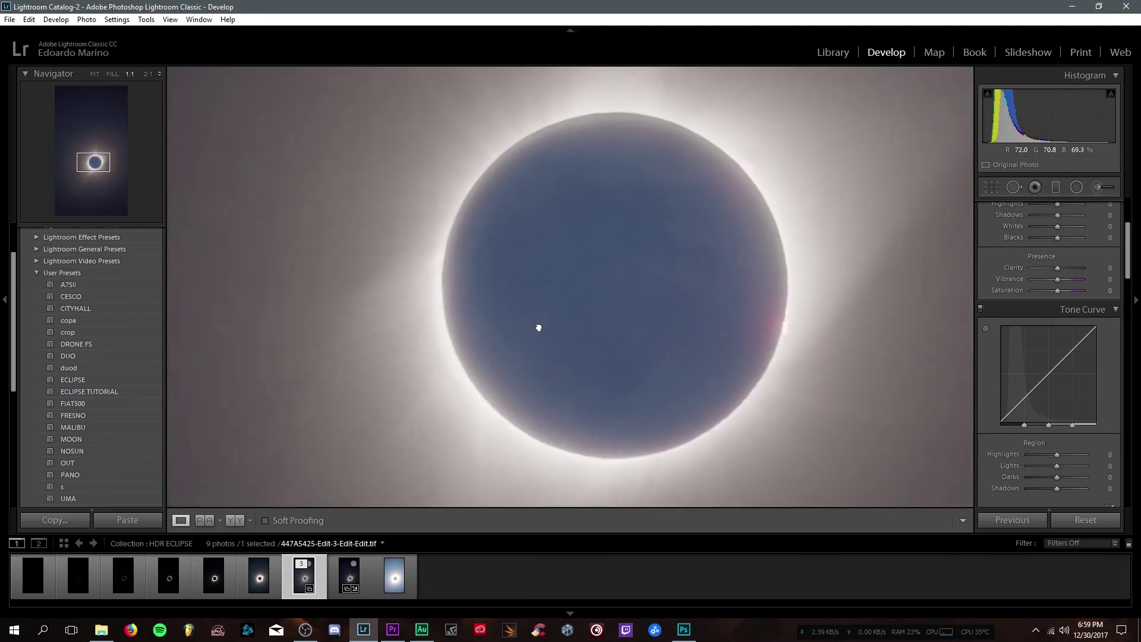
pyautogui.click(537, 326)
pyautogui.click(132, 392)
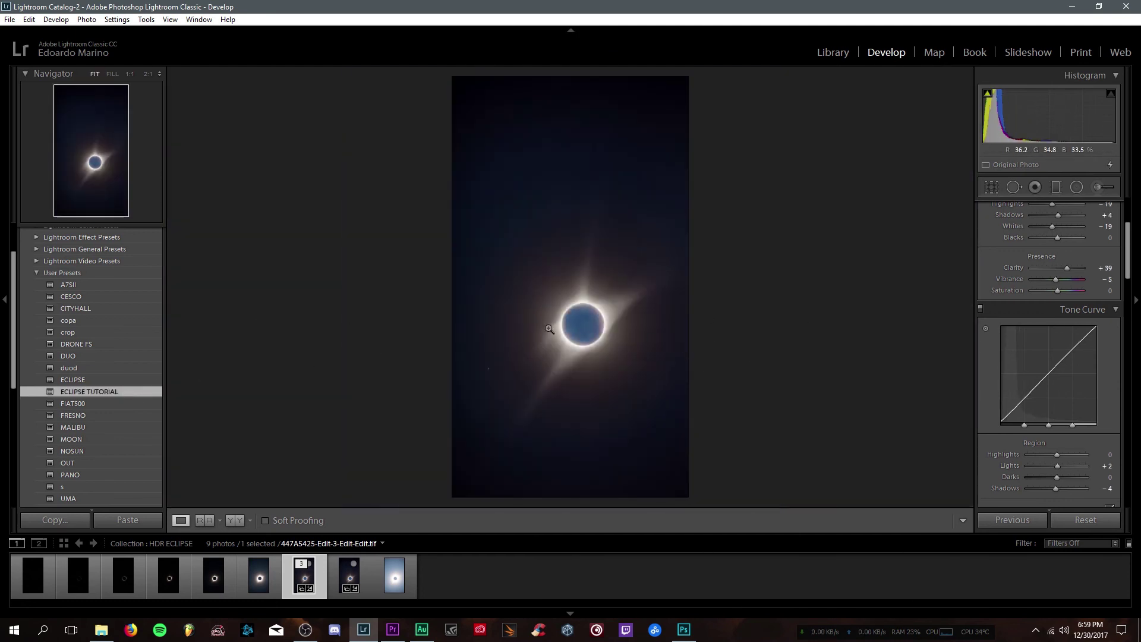